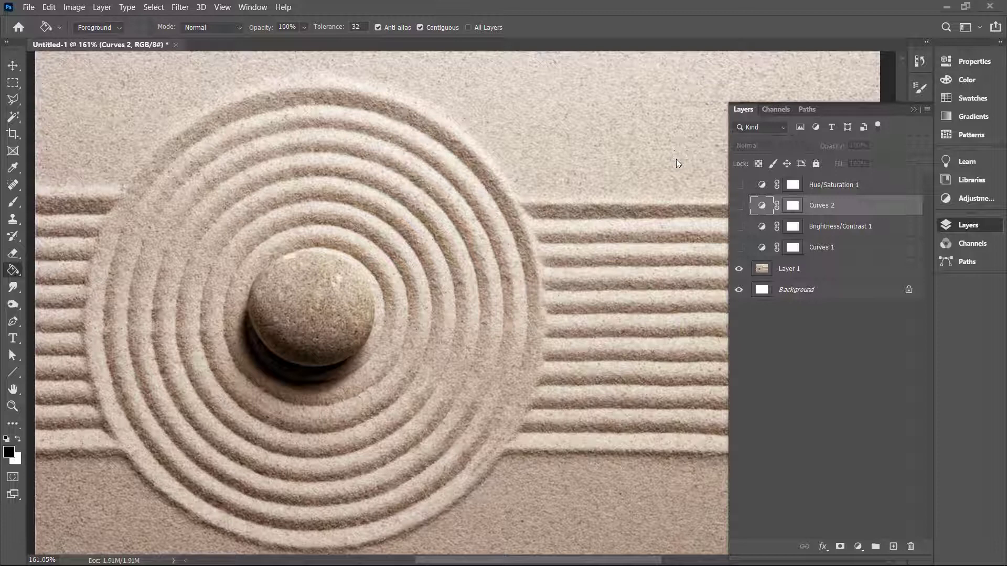
Enable Hue/Saturation 1, compare Brightness/Contrast 1 on/off, and show its Brightness 5, Contrast 100 settings.
click(739, 185)
click(738, 226)
click(738, 226)
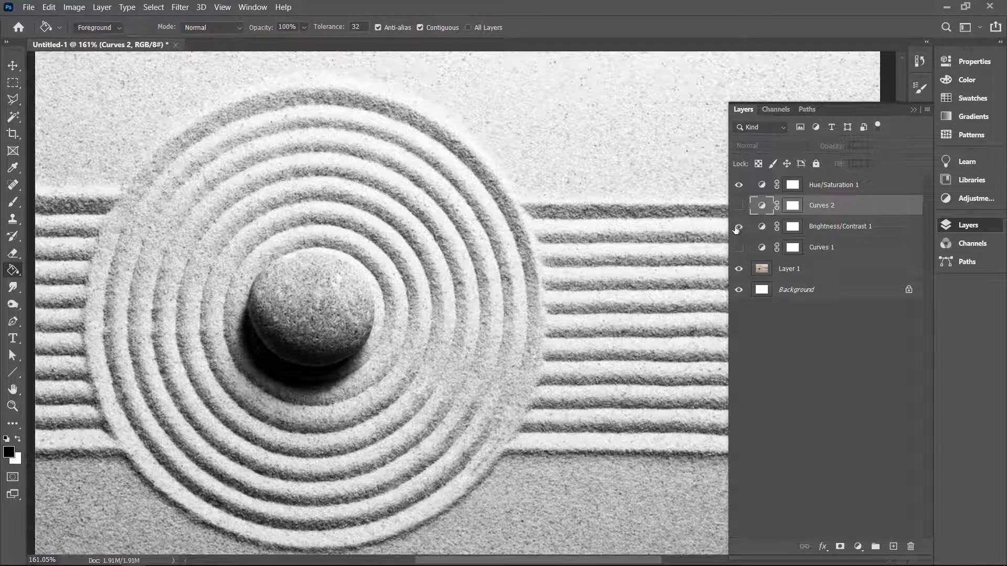
double_click(761, 227)
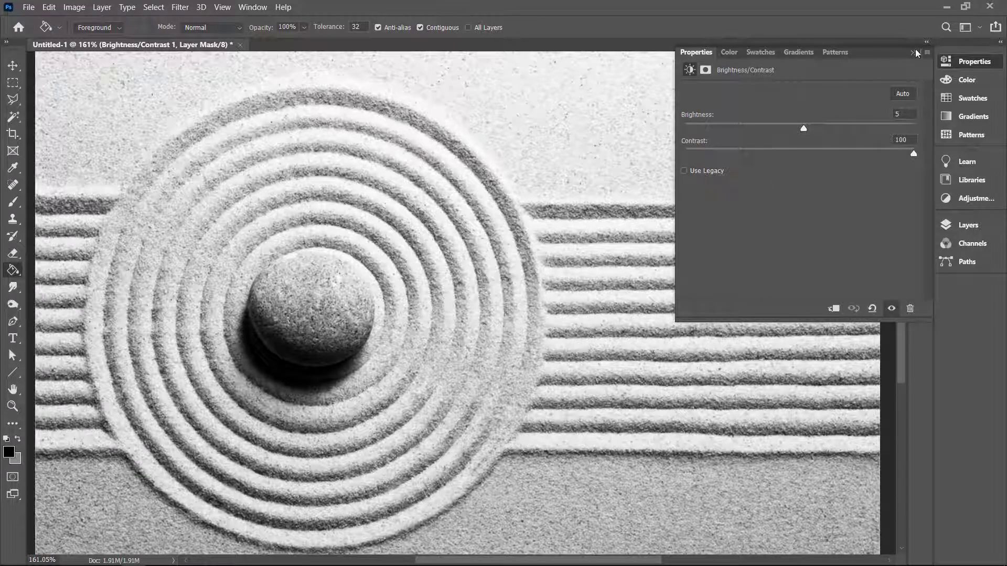
Turn on Curves 2 and nudge its curve midpoint slightly darker.
click(968, 225)
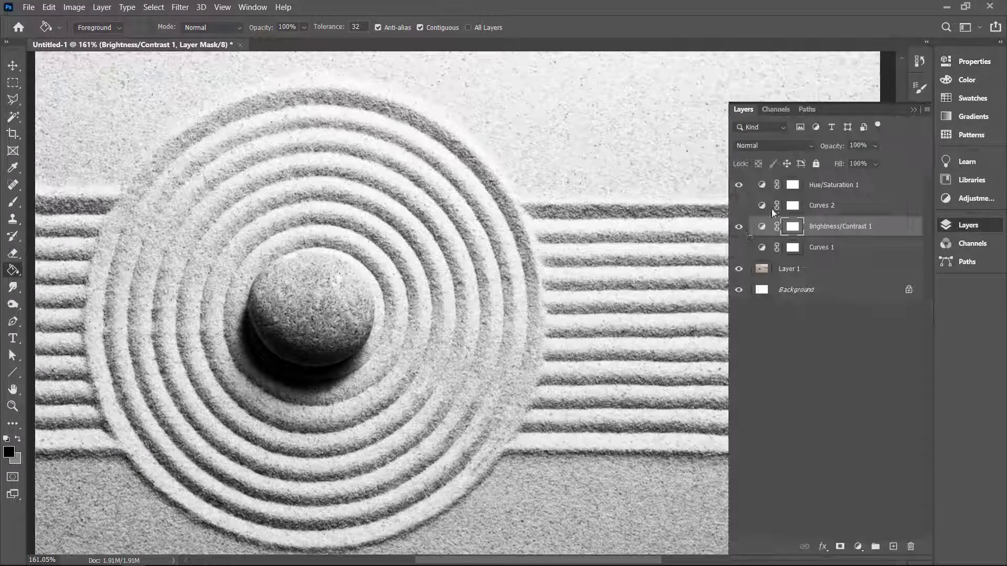
click(739, 208)
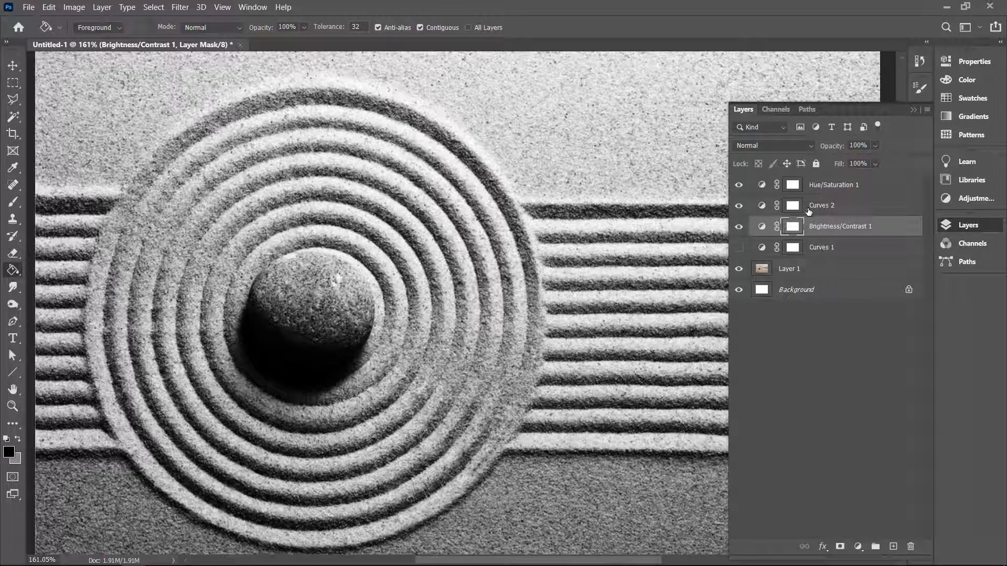
double_click(763, 208)
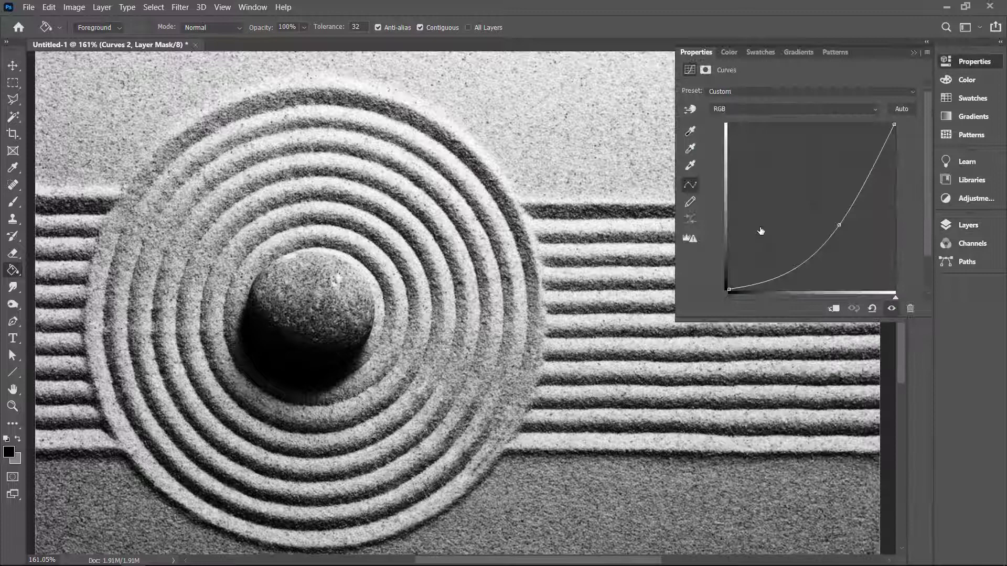
drag(839, 226, 837, 216)
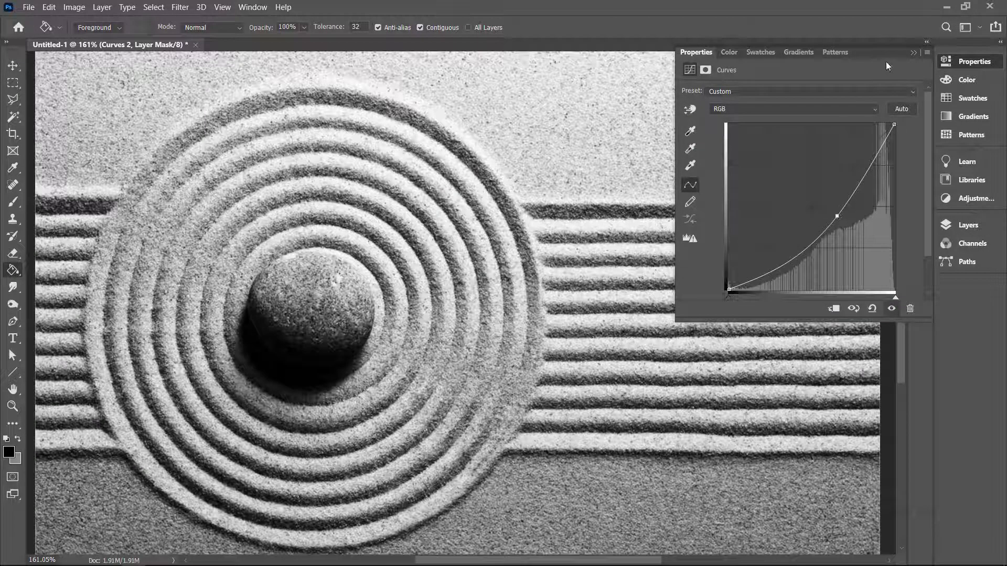
click(912, 52)
Hide and re-show Curves 2 and Brightness/Contrast 1 to compare the sand image.
click(963, 225)
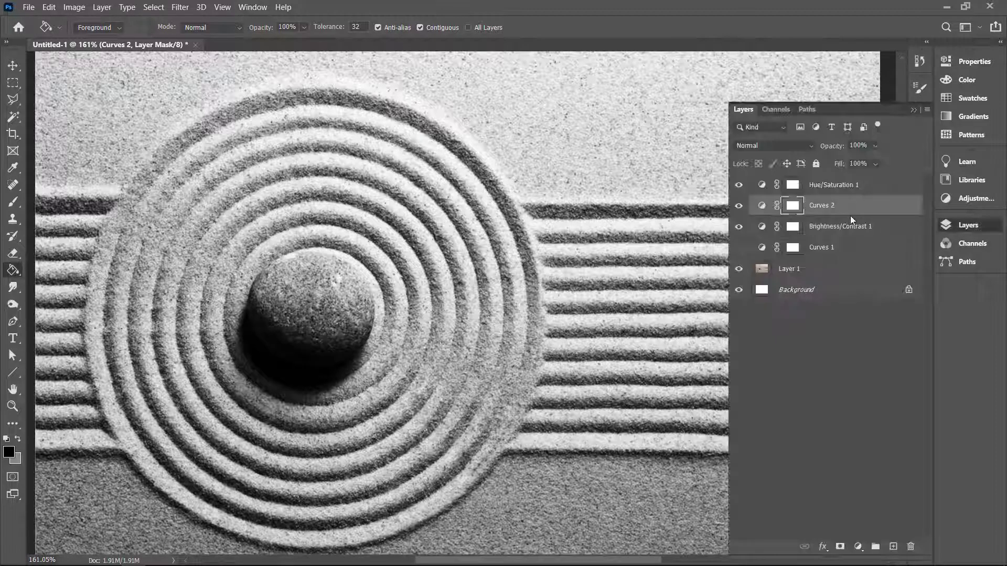
click(739, 206)
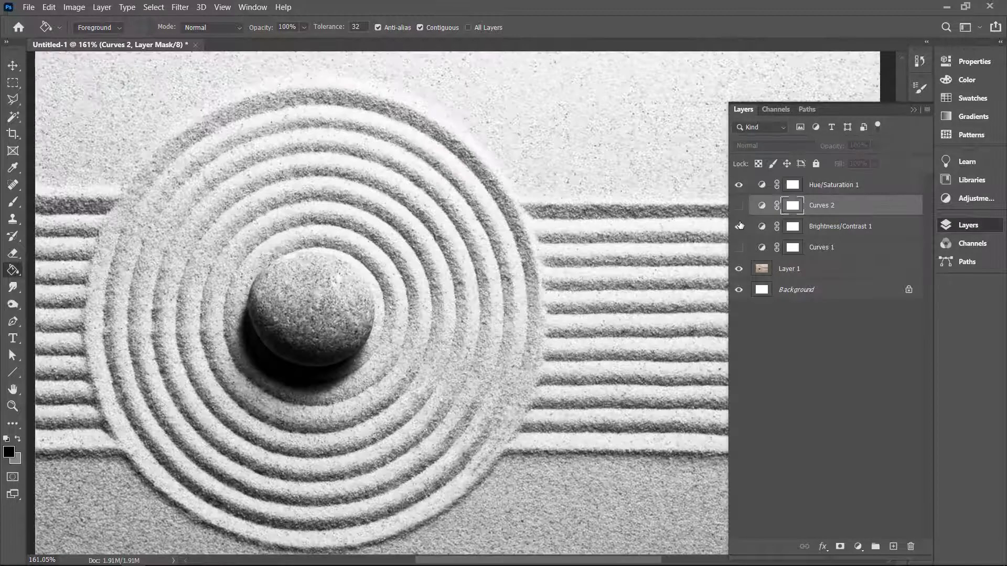
click(739, 226)
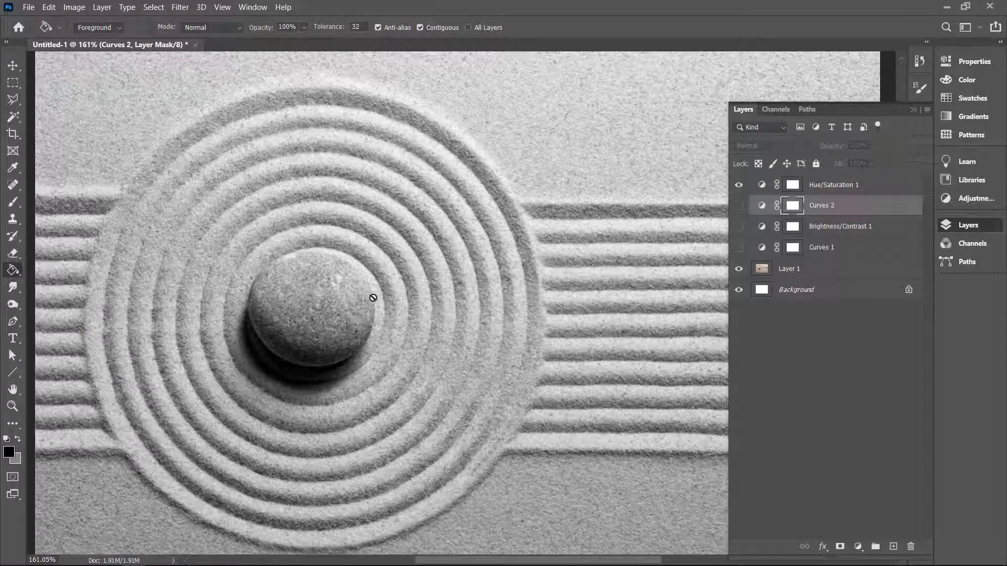
click(738, 207)
click(739, 227)
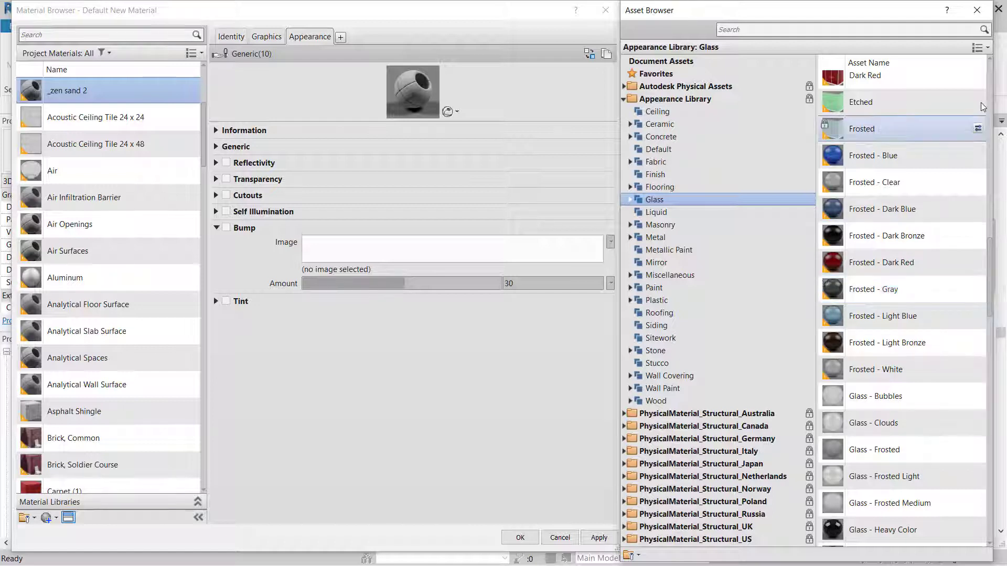
Scroll through the Glass appearance assets in the Asset Browser.
scroll(970, 105, up, 1)
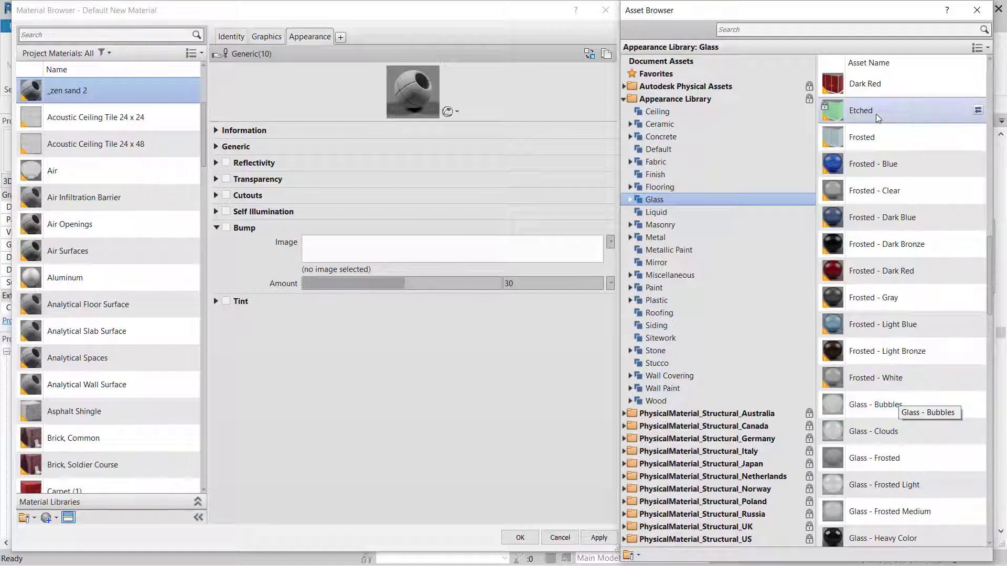
Apply the Etched glass appearance to _zen sand 2 and bring up its bump image's Texture Editor.
double_click(926, 117)
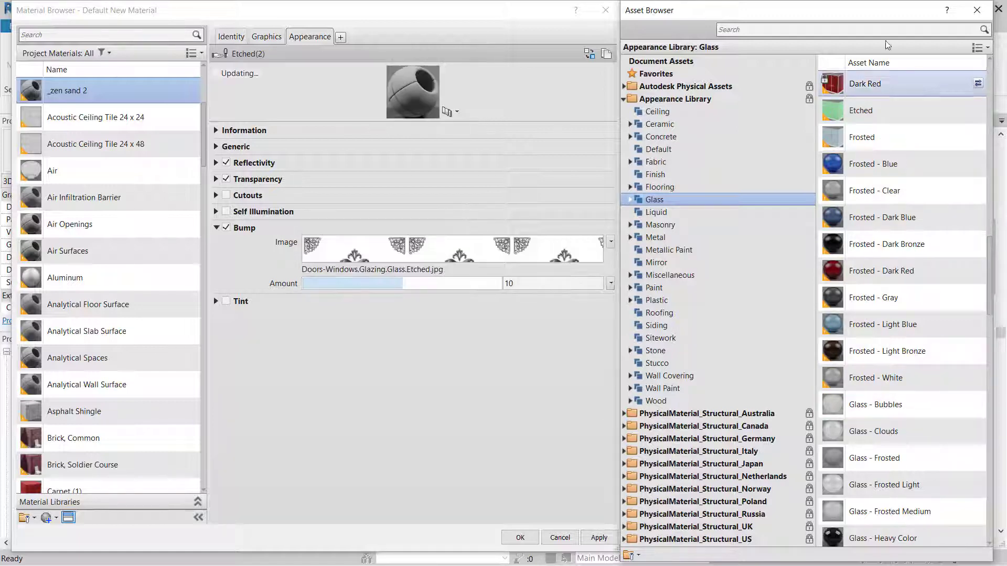
click(977, 10)
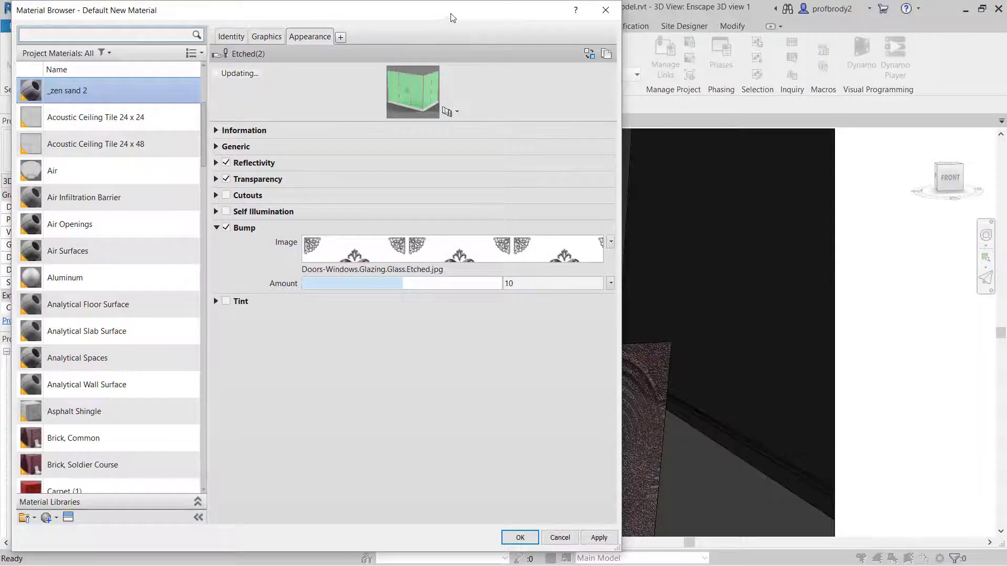
drag(462, 18, 552, 18)
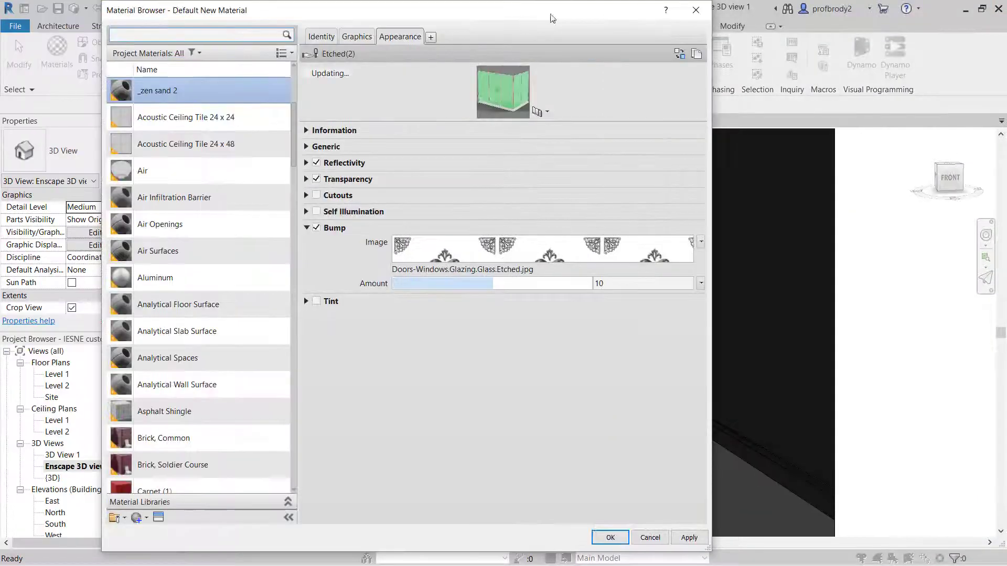
click(498, 247)
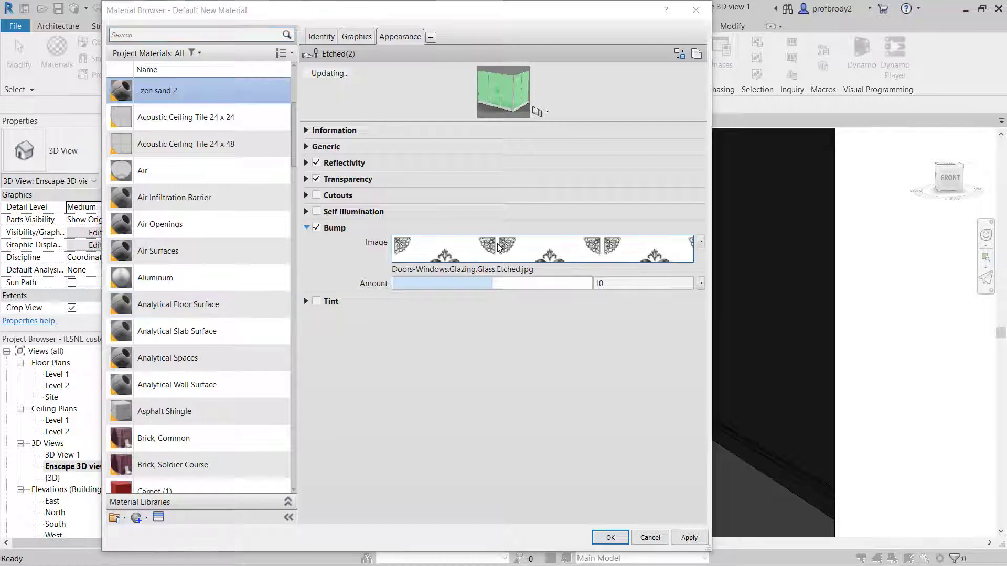
drag(206, 74, 796, 94)
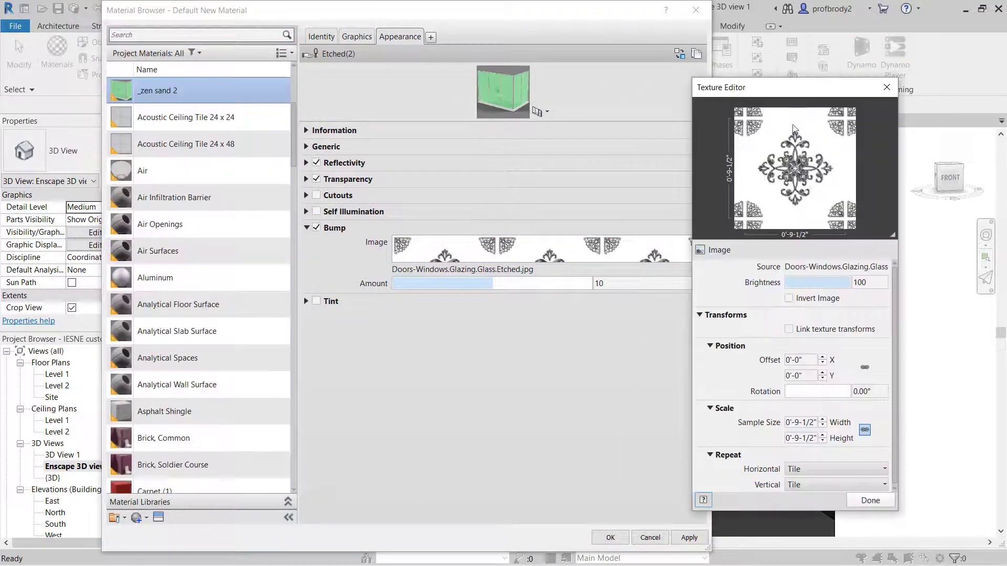
Swap the bump image source to Zen garden sand bump.jpg and confirm.
click(811, 267)
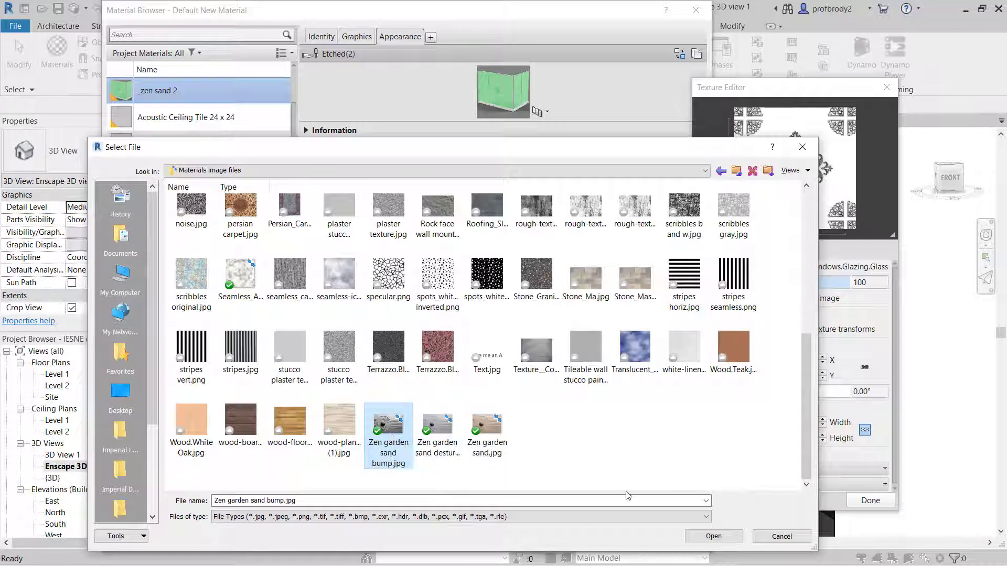
click(715, 536)
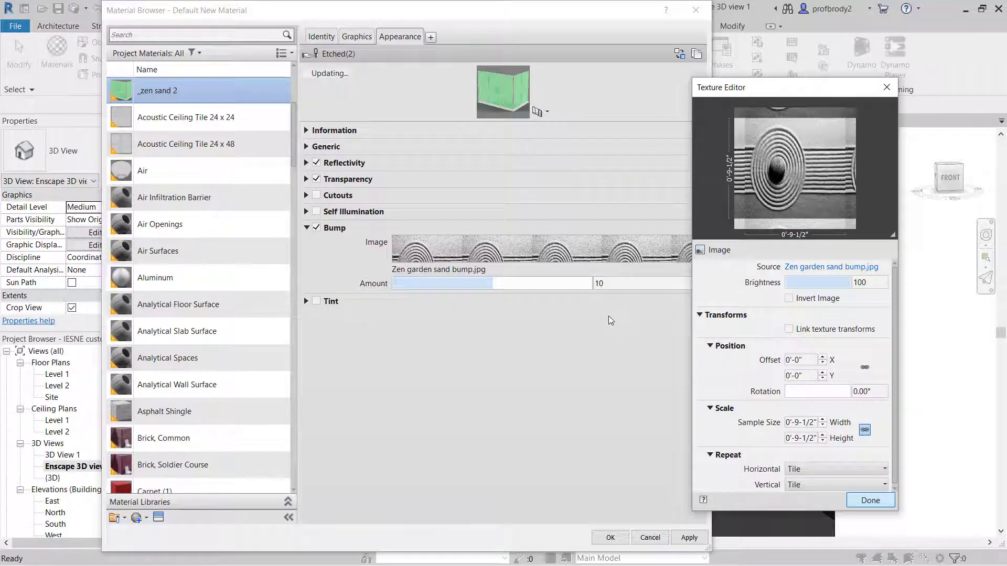
key(Return)
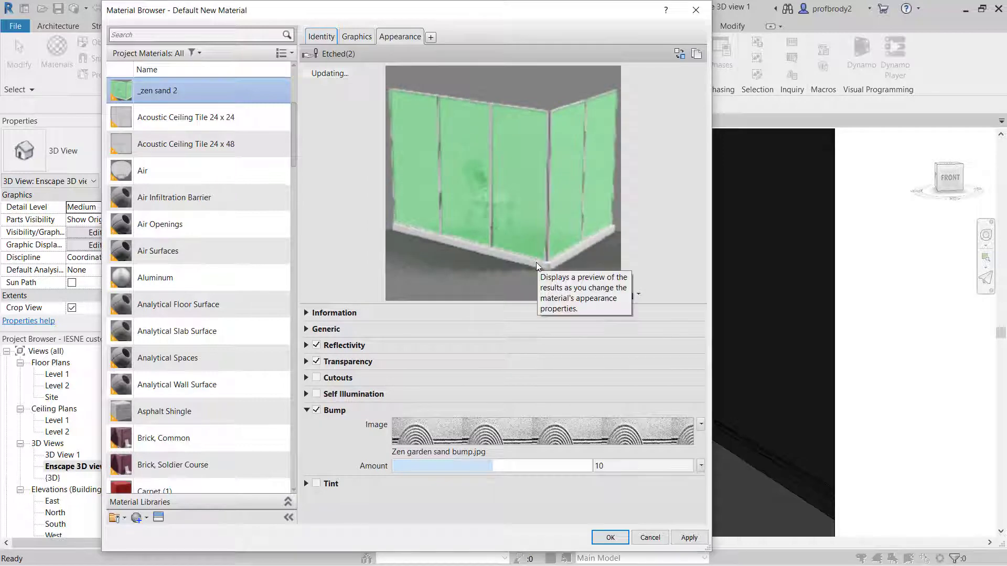
Switch the material preview scene to Canvas, then revisit the preview options' Render Settings.
click(639, 296)
mouse_move(626, 314)
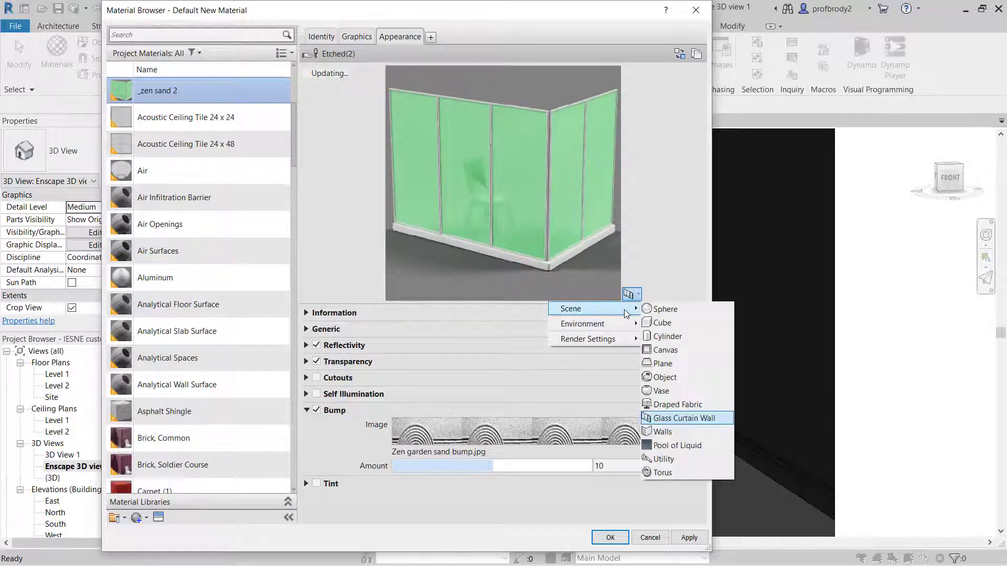
click(658, 350)
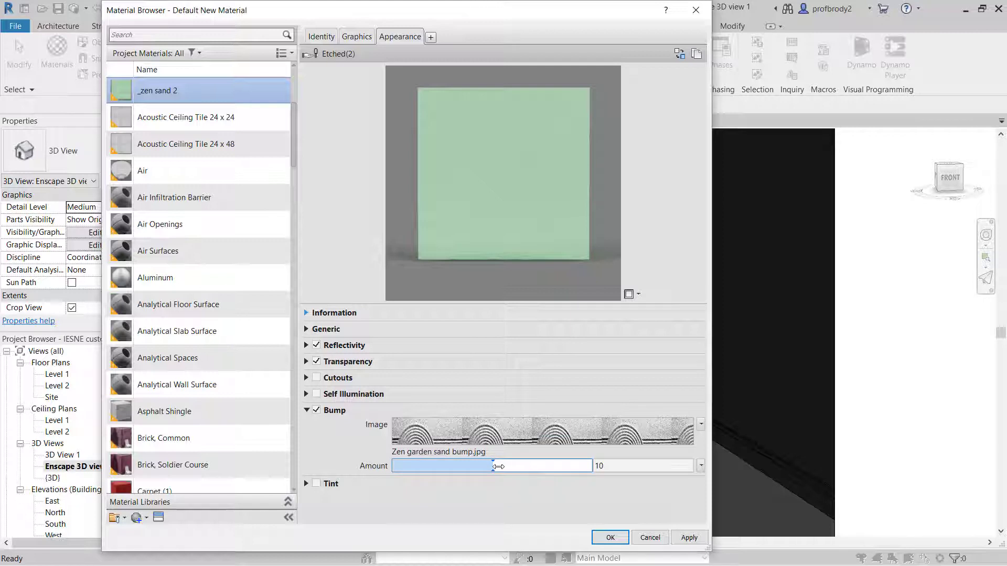
click(638, 295)
mouse_move(635, 341)
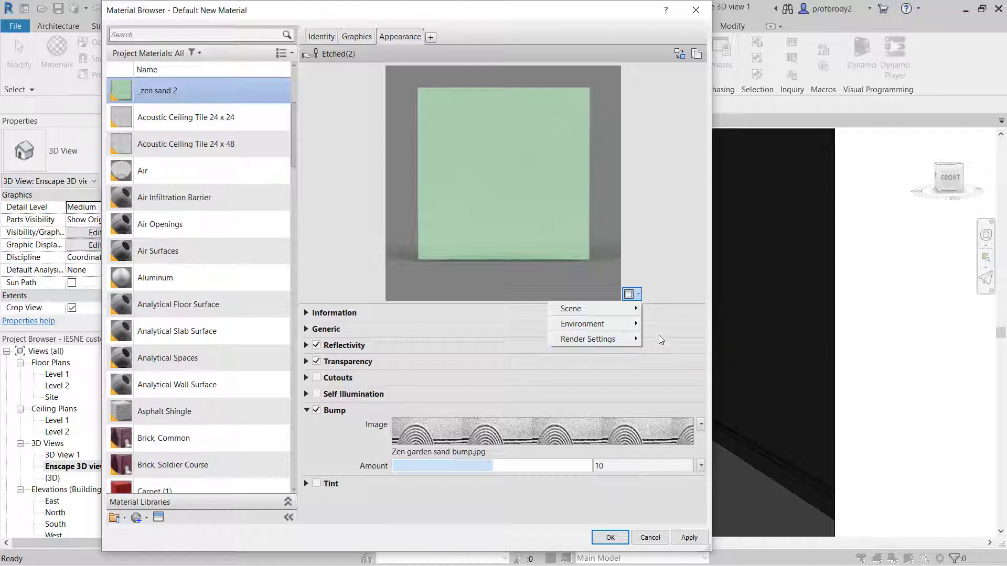
Dismiss the preview menu and raise the Bump Amount to 1,000.
click(665, 257)
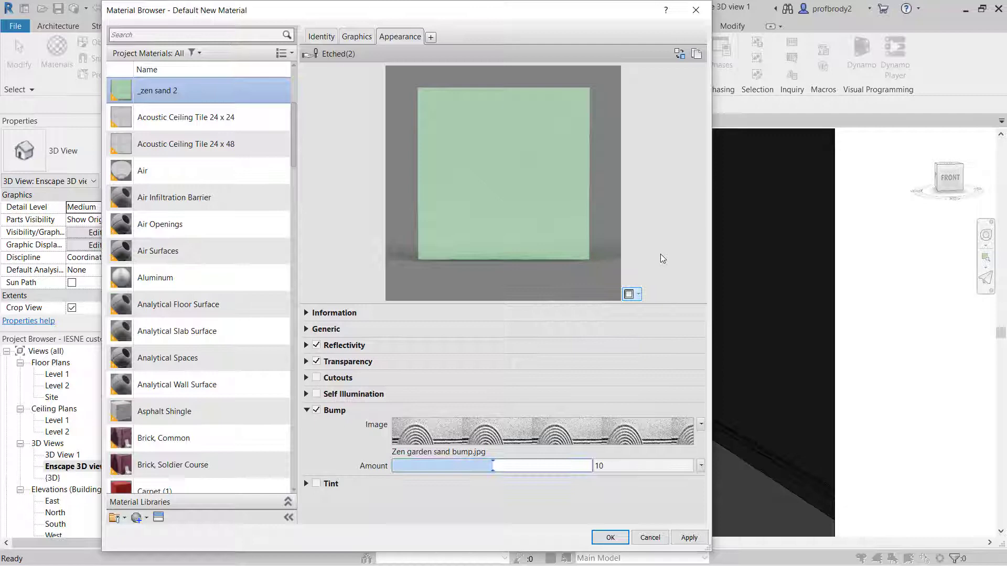
drag(494, 466, 592, 466)
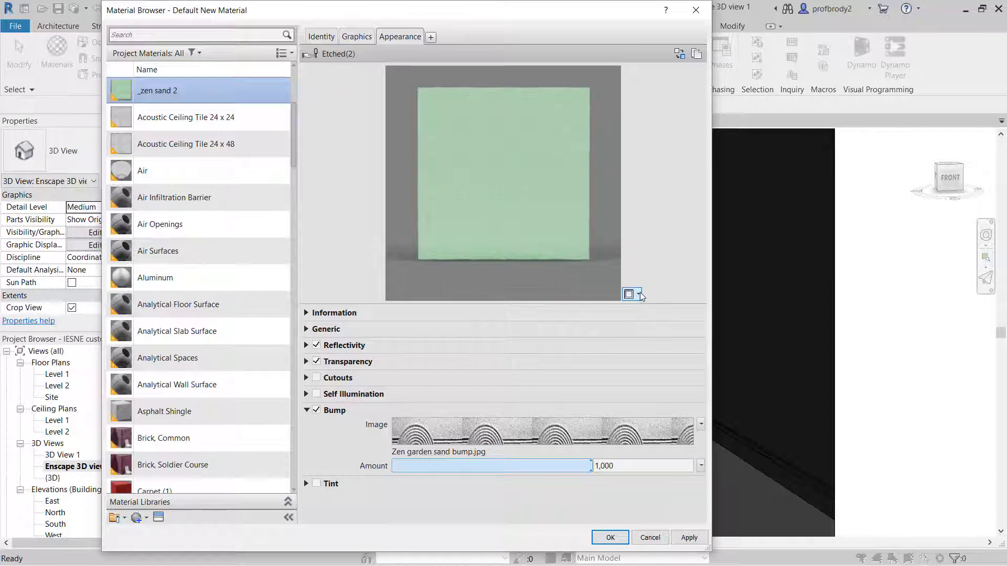
Set the bump texture sample size to 3'-0" by 3'-0" and enlarge the material preview.
click(556, 429)
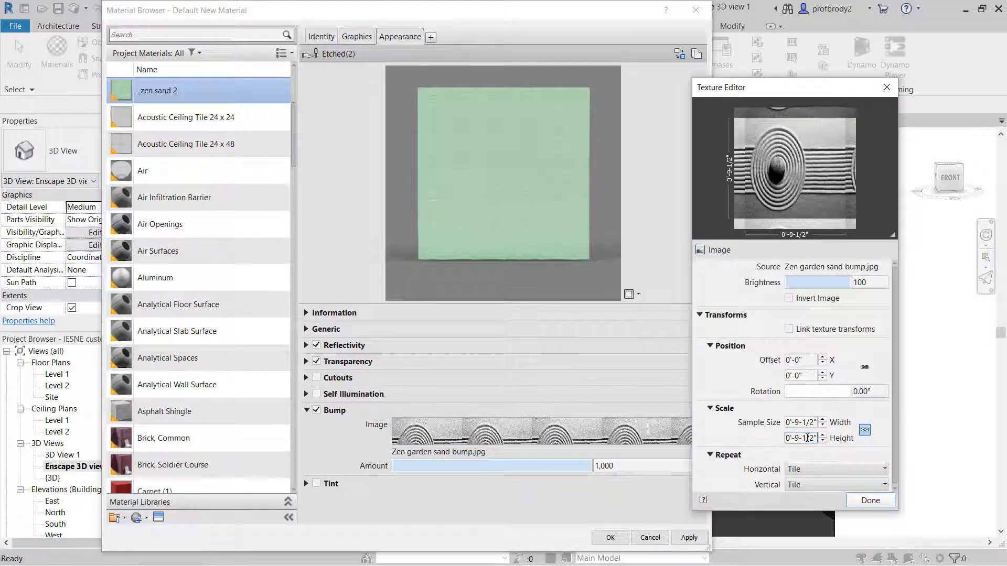
click(790, 423)
drag(787, 423, 829, 425)
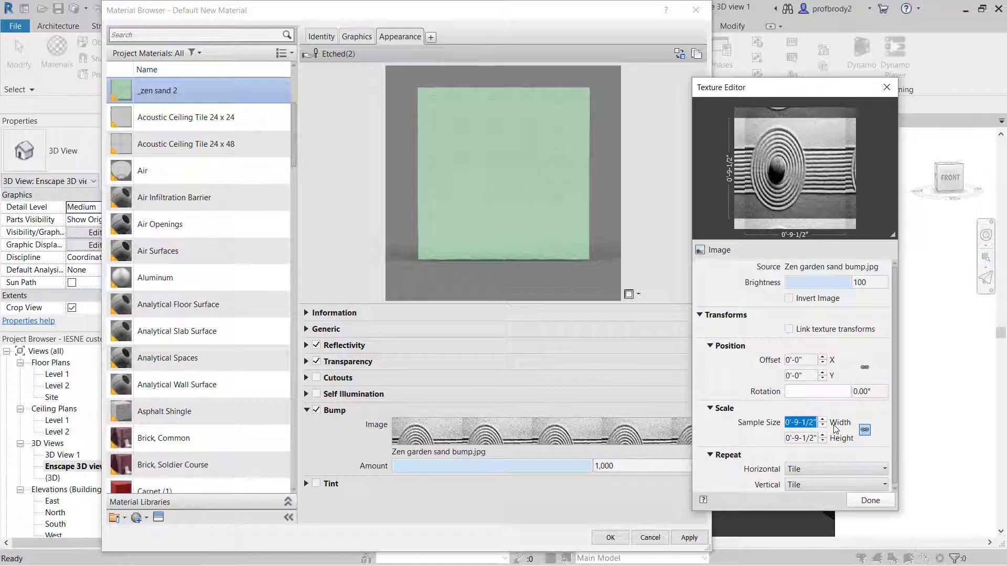
text(3")
key(Tab)
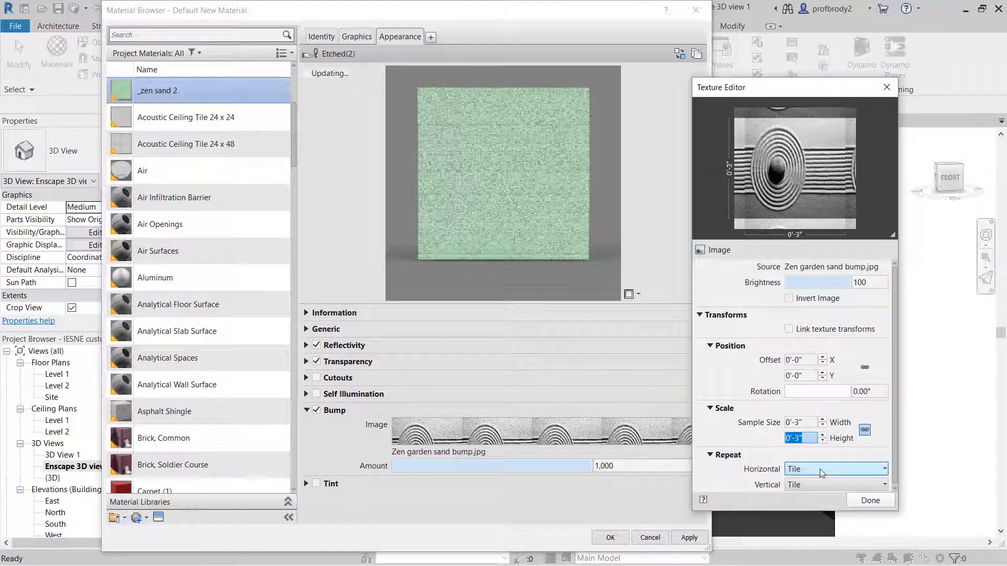
double_click(809, 423)
text(3')
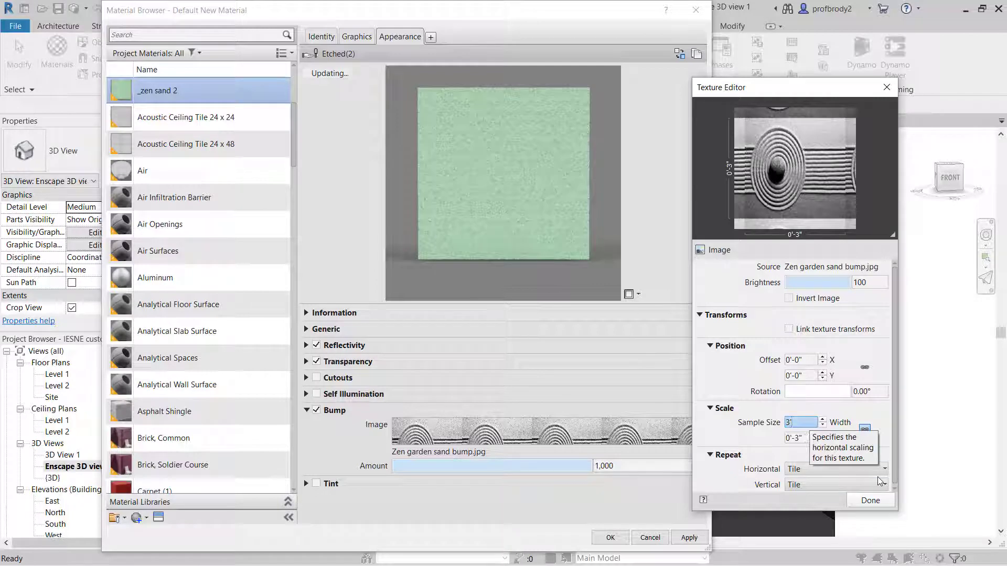
key(Return)
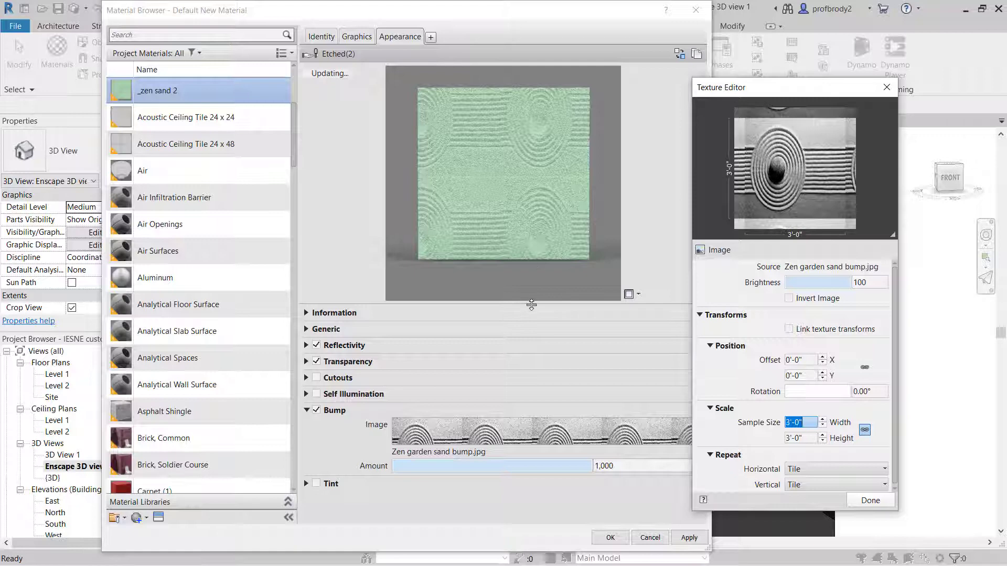
drag(531, 304, 540, 407)
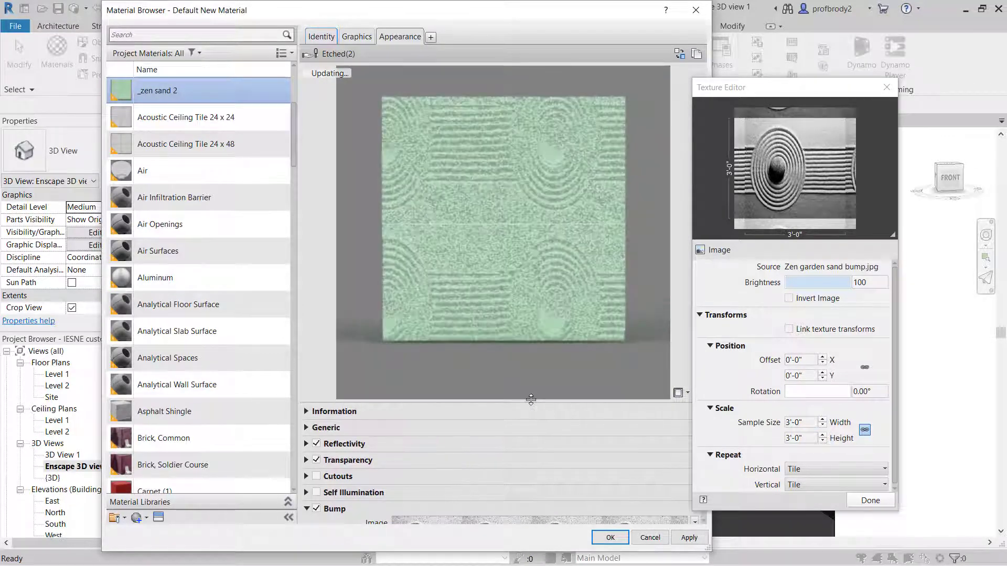
drag(529, 401, 532, 439)
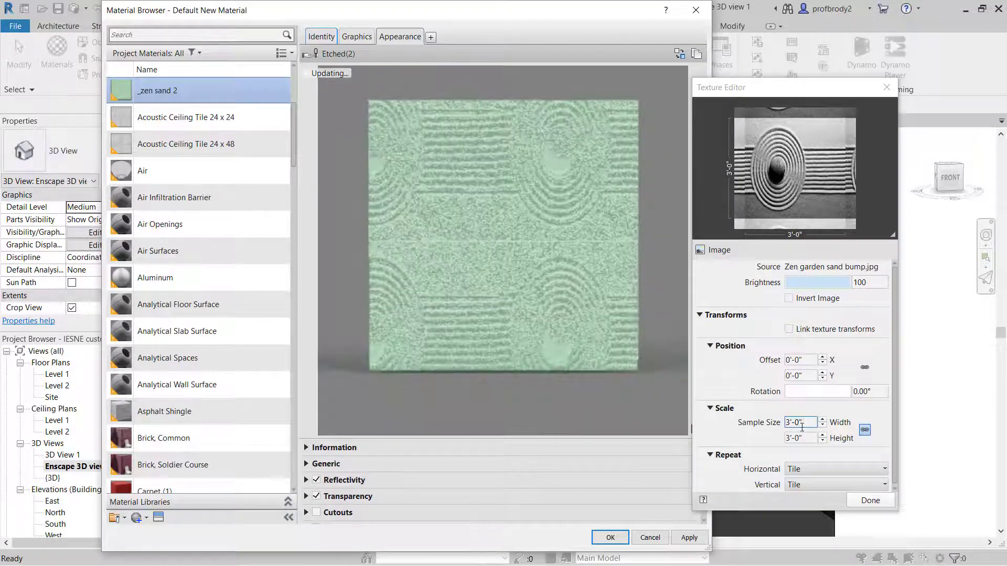
Offset the bump texture position to X -1'-0" and Y 1'-0".
click(805, 360)
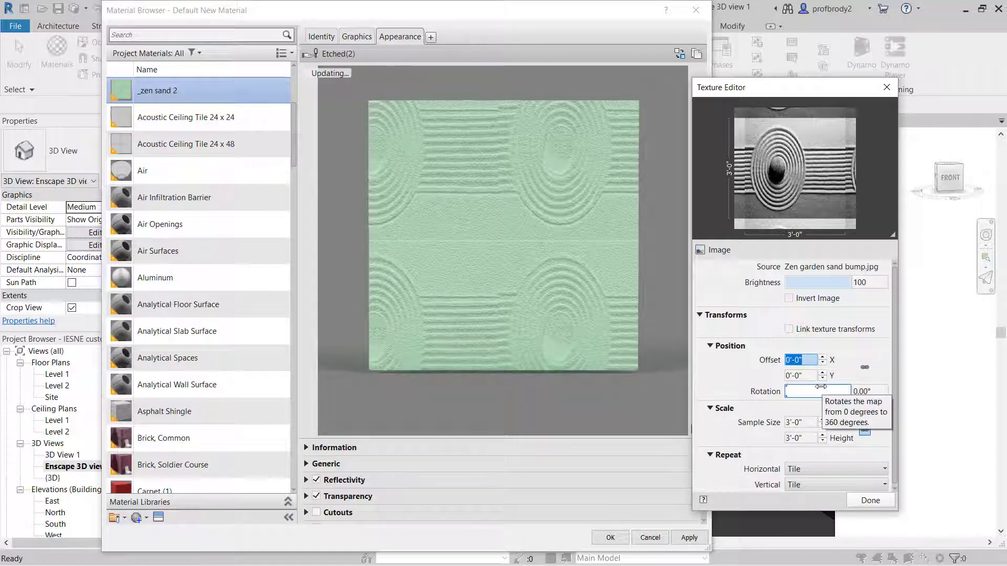
text(-1)
click(812, 376)
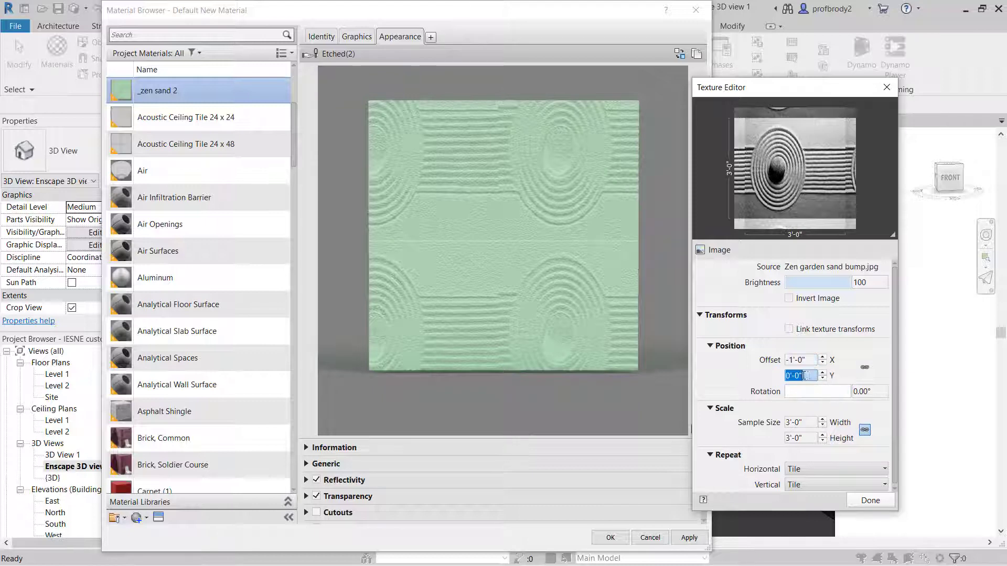
text(12)
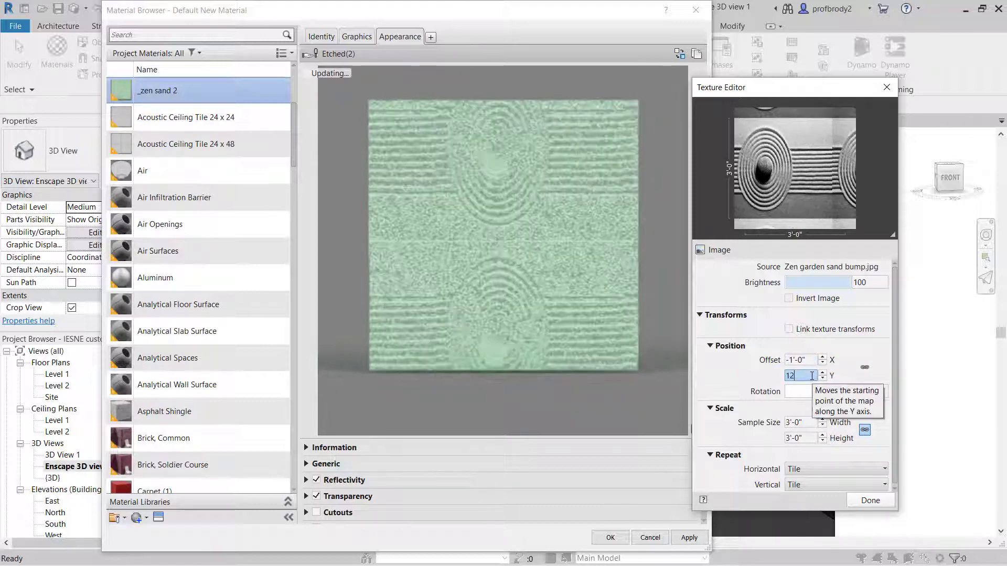
key(Return)
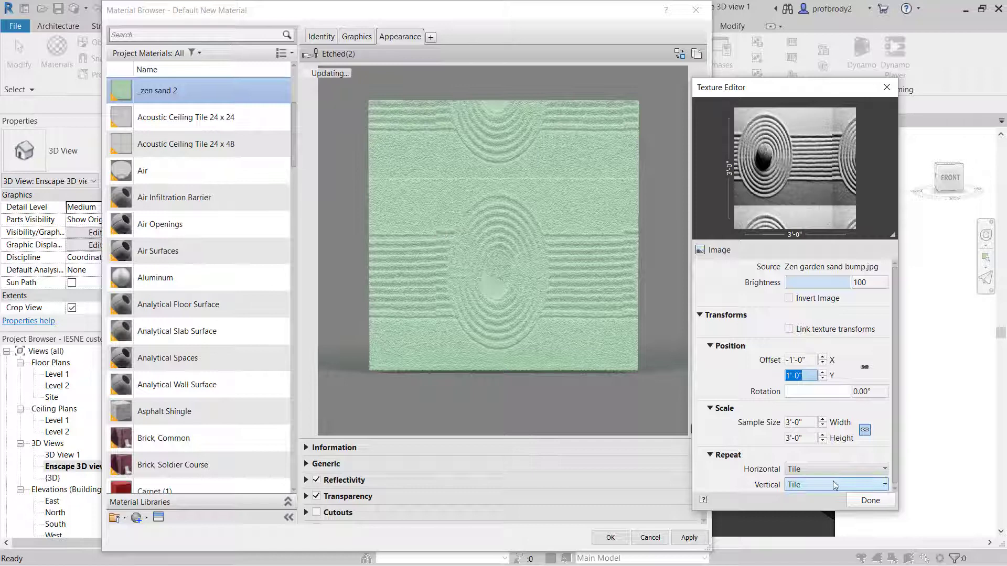
Close the Texture Editor and Material Browser, then select and deselect the rippled panel to check it.
click(879, 502)
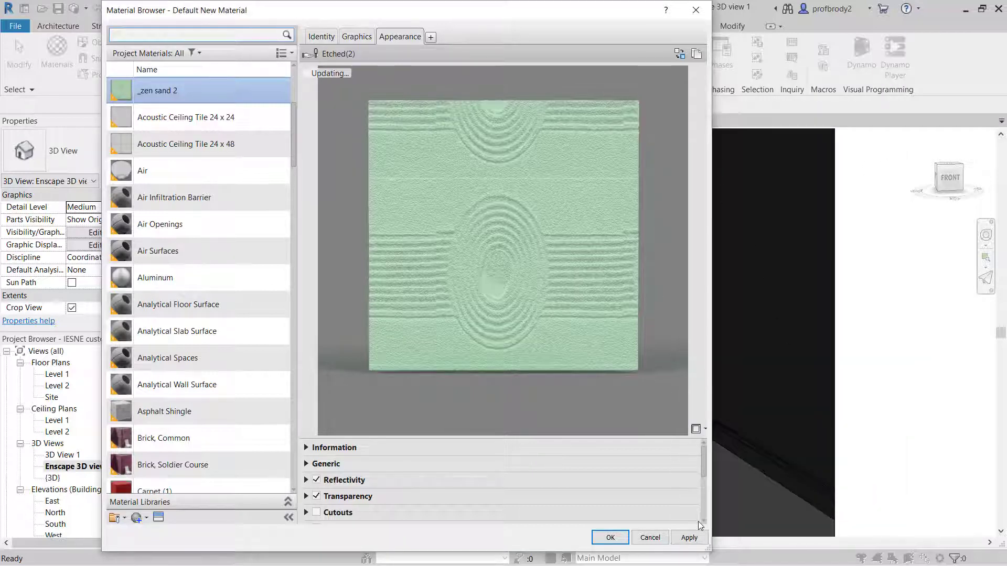
click(608, 538)
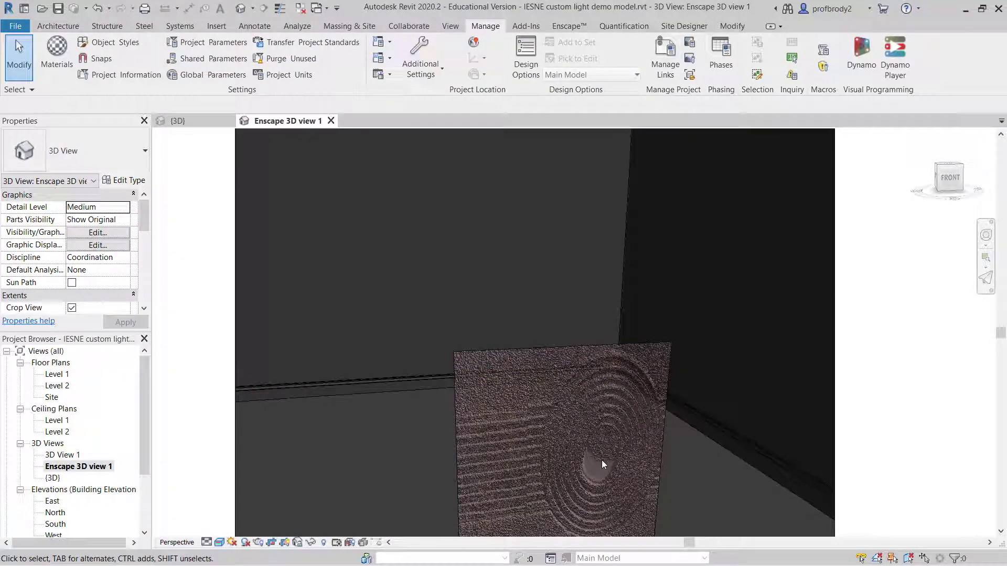
click(457, 401)
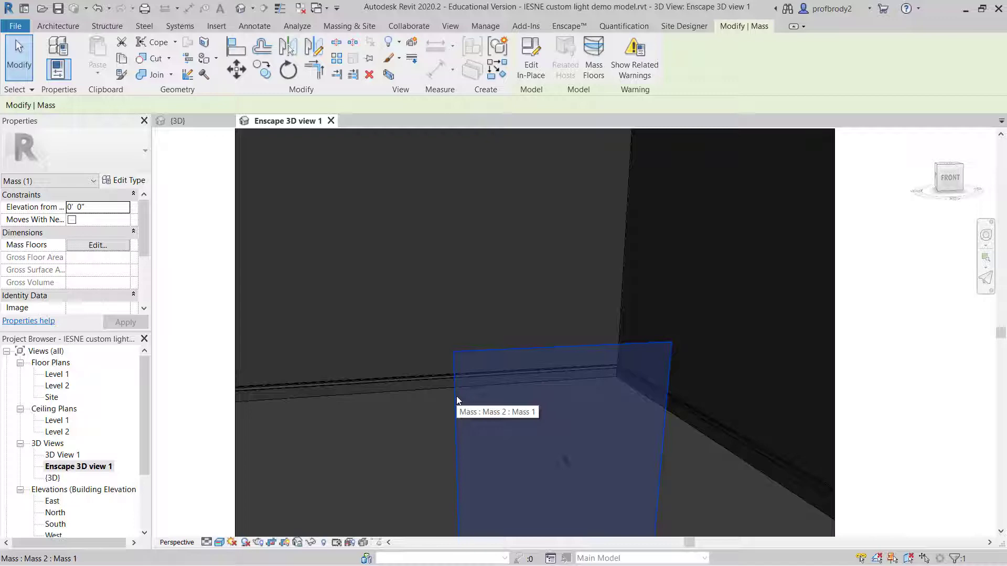
key(Escape)
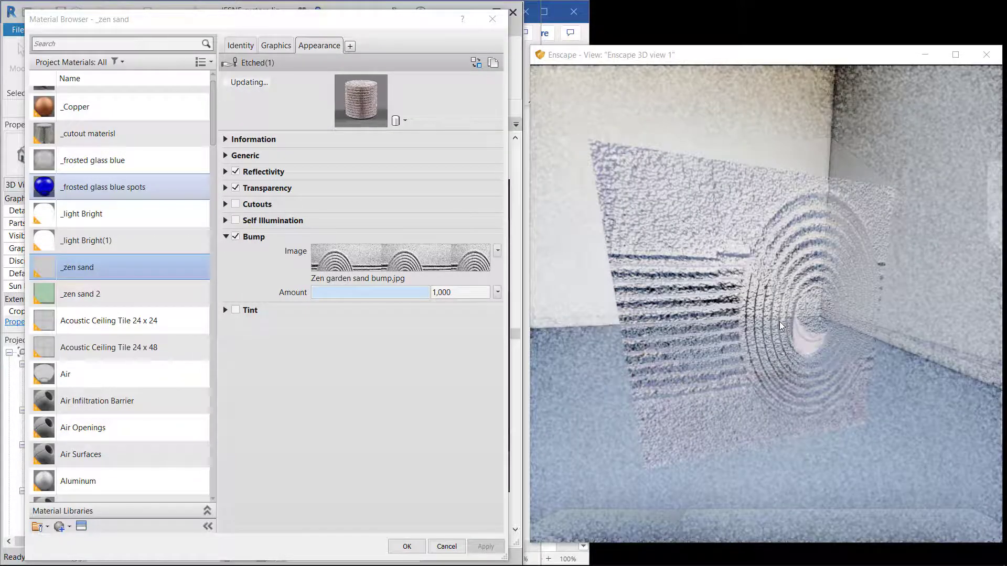
Zoom the Enscape view in on the zen-sand panel so its ripple rings fill the frame.
scroll(796, 335, up, 3)
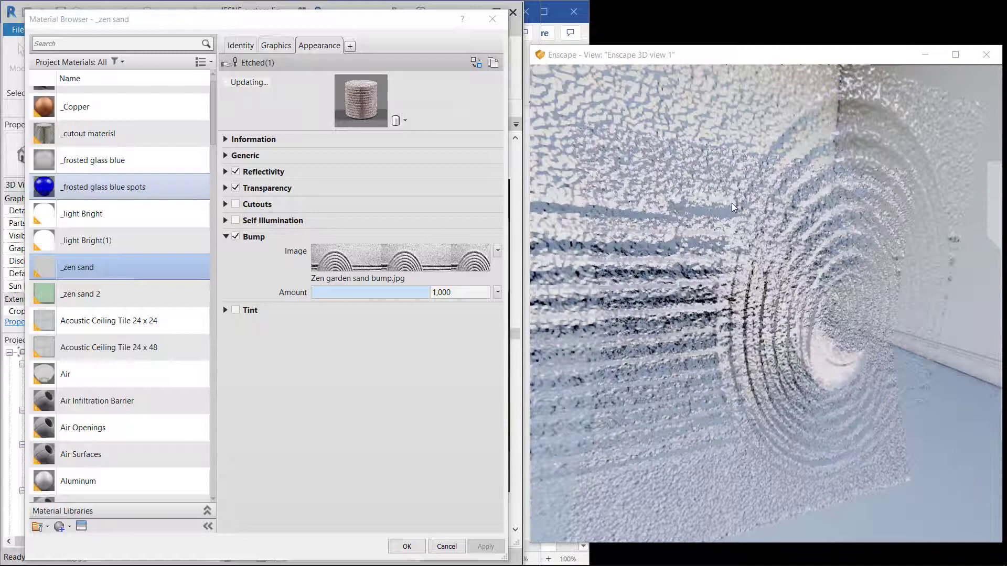
scroll(736, 213, up, 1)
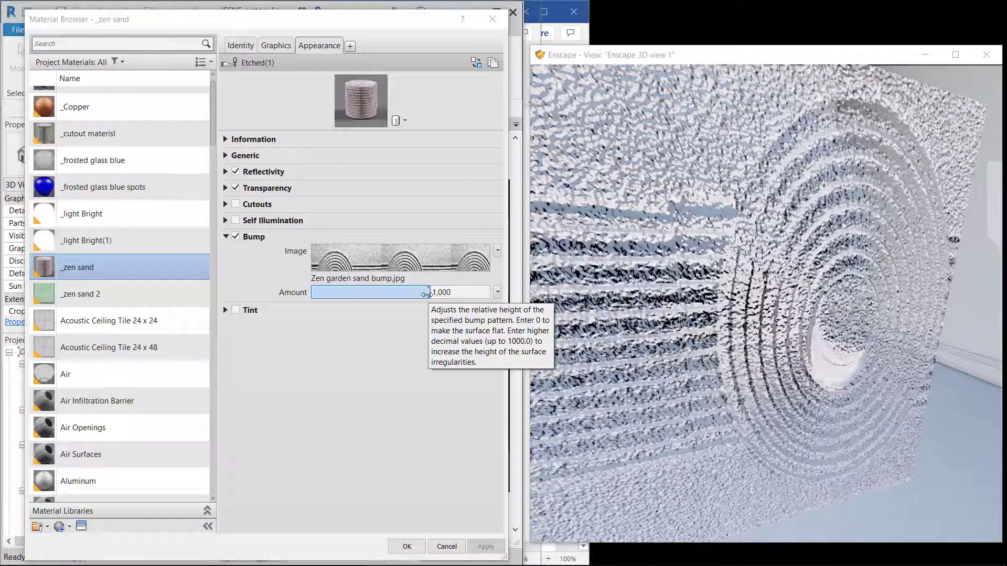
Lower the _zen sand bump amount to about 270, apply, then set it to -1,000 and apply.
drag(426, 295, 385, 295)
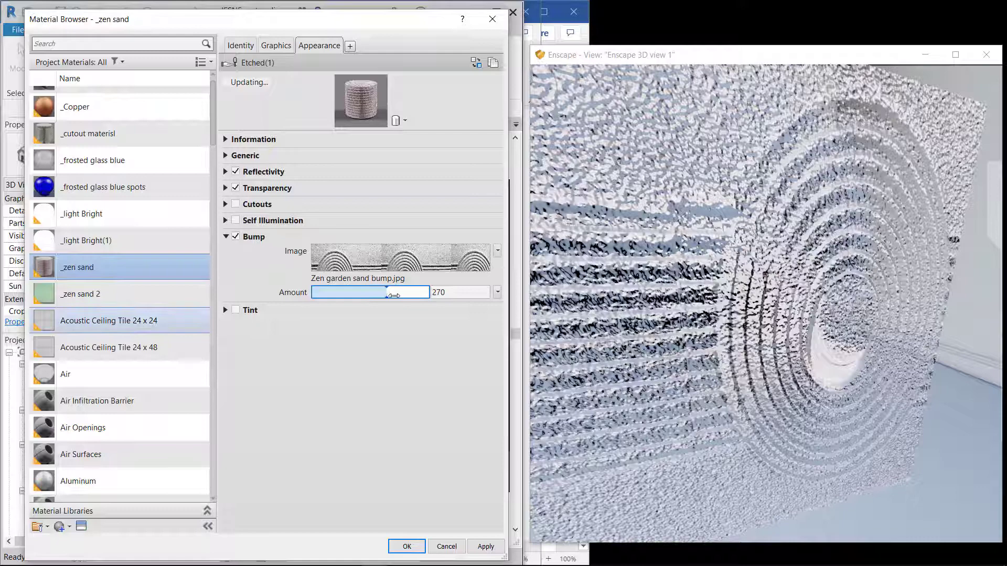
click(486, 545)
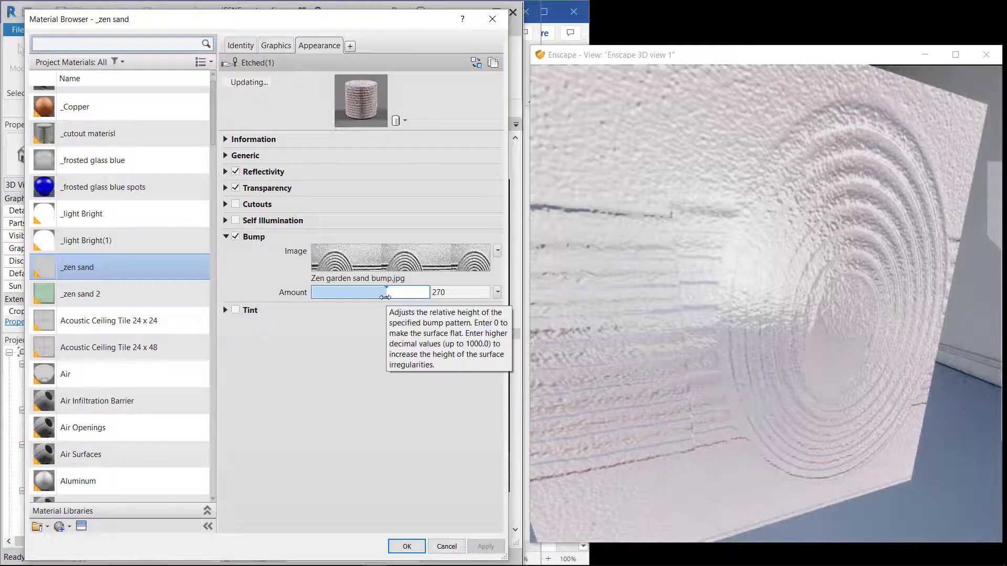
drag(386, 298, 312, 297)
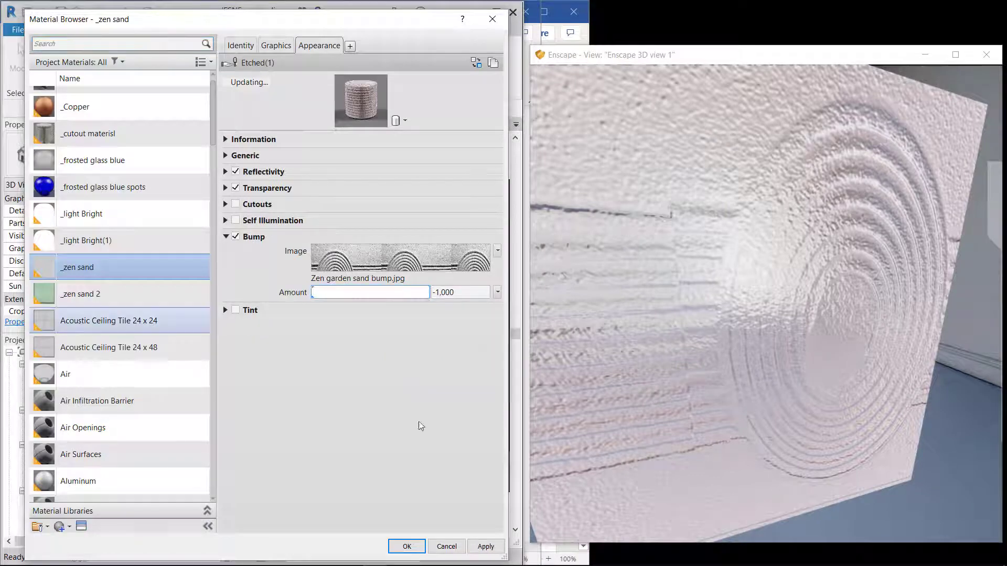
click(485, 545)
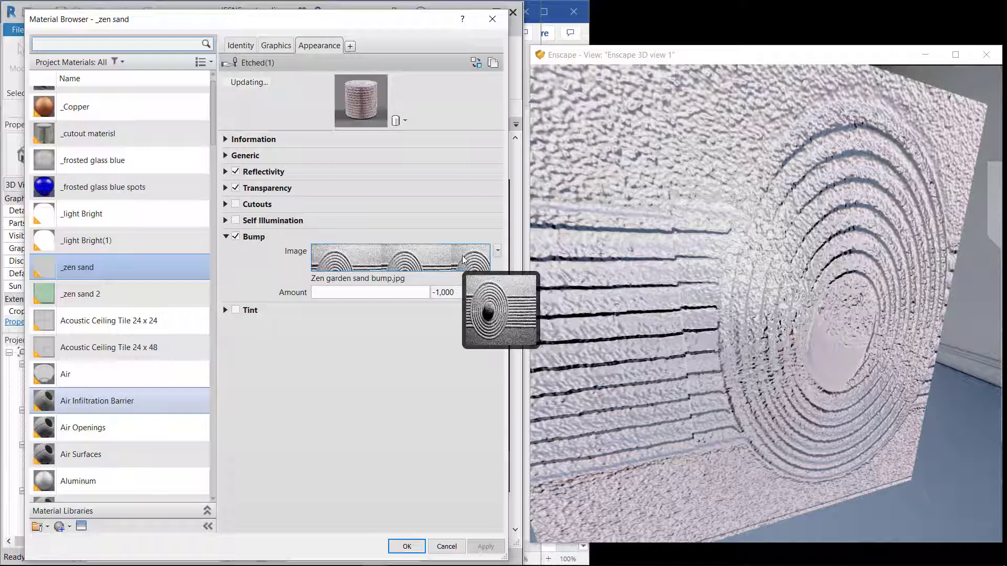
mouse_move(403, 263)
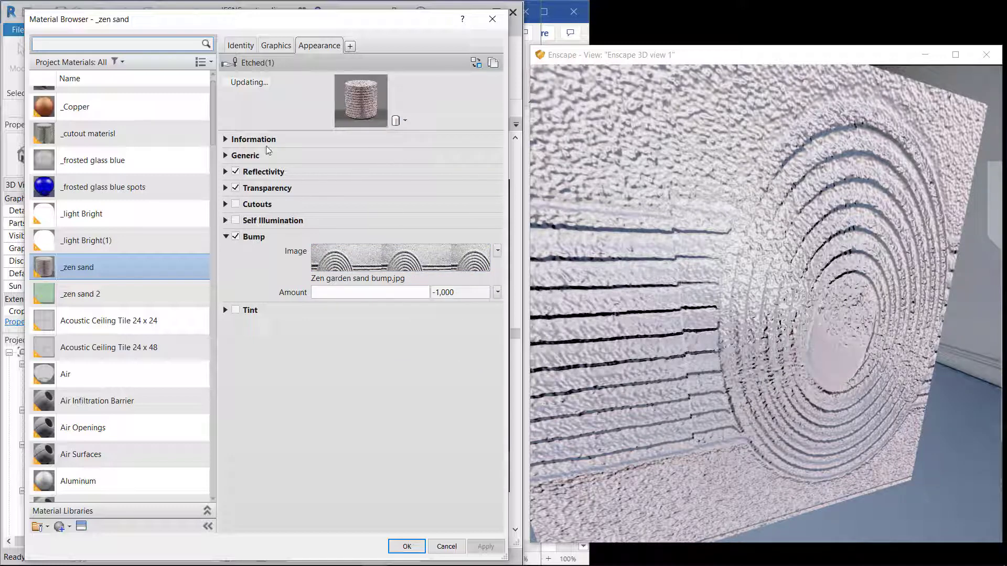
Change the _zen sand Generic colour to the light blue RGB 128 128 255 swatch.
click(227, 140)
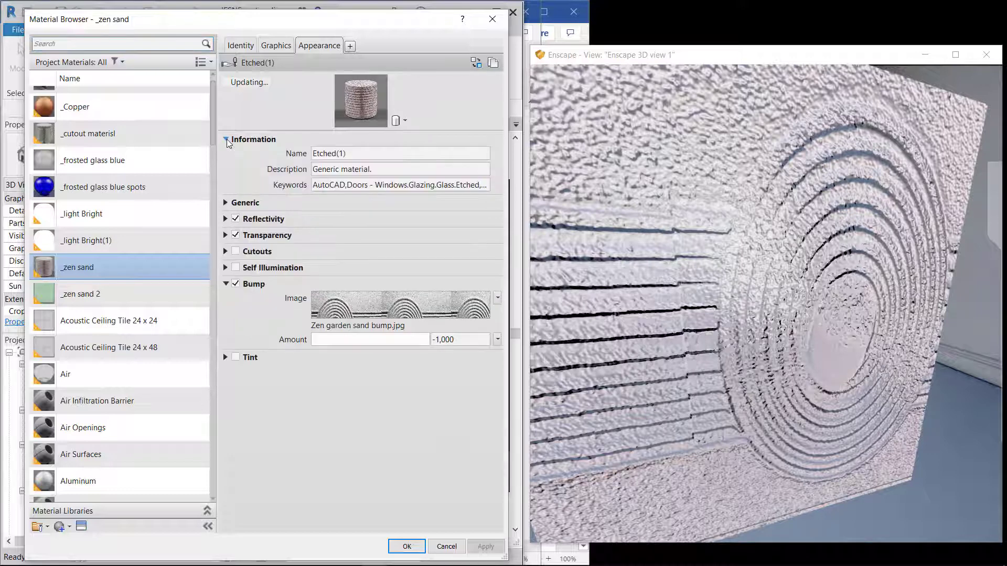
click(226, 203)
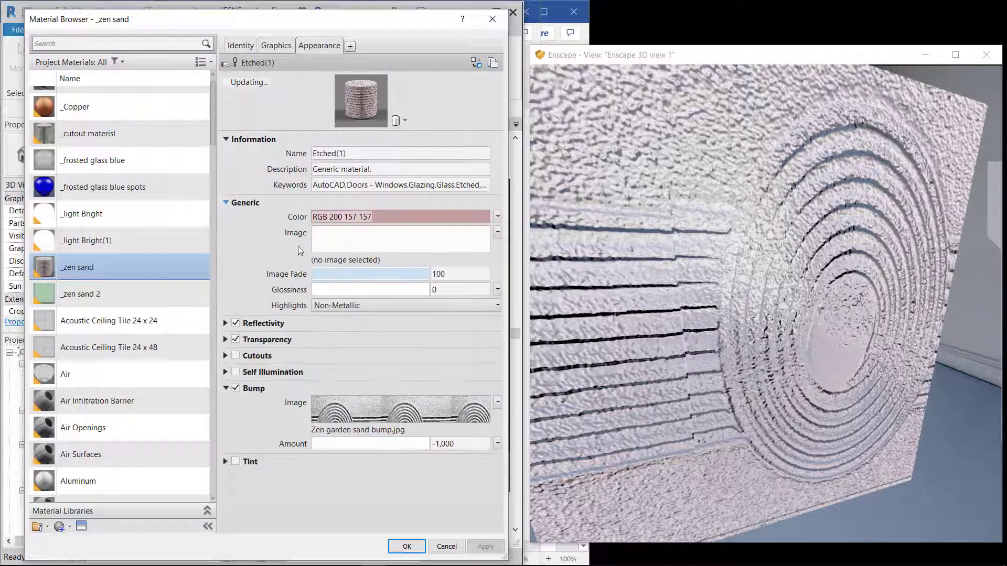
click(392, 216)
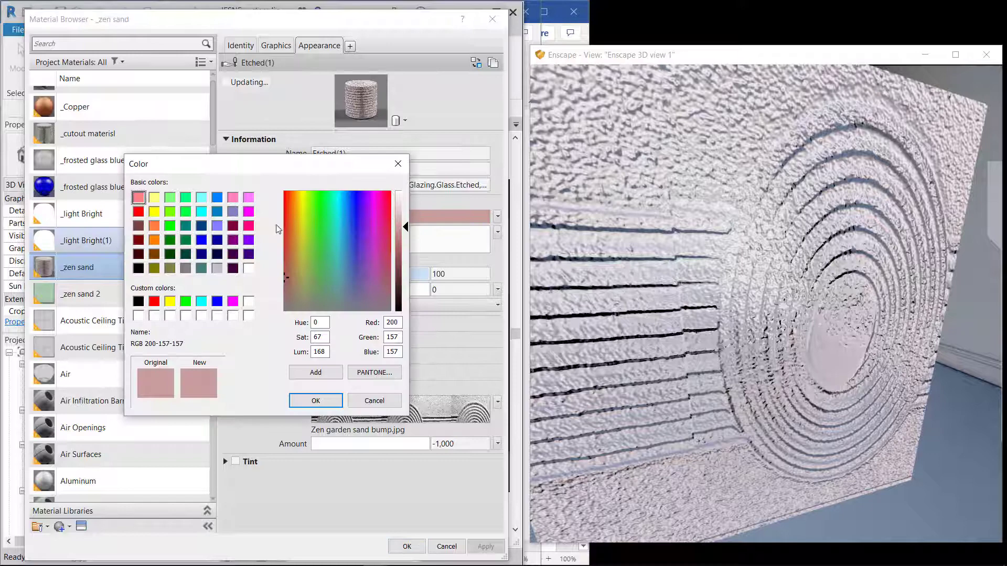
click(217, 225)
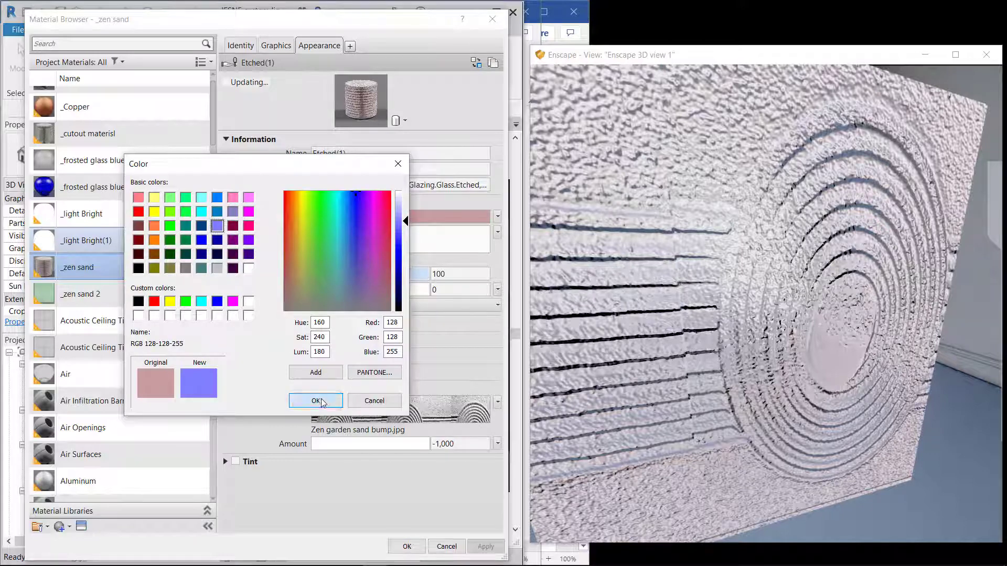
click(320, 402)
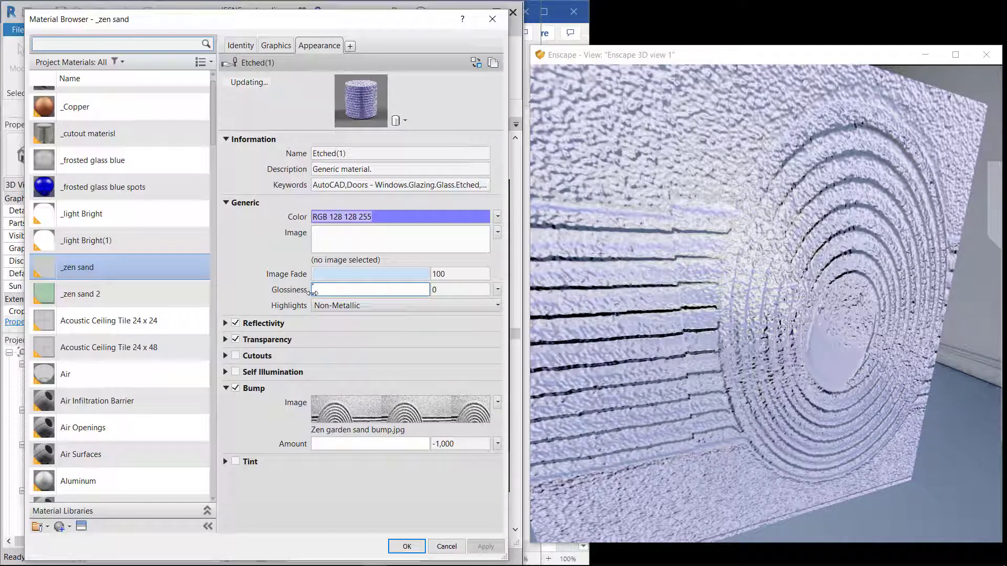
Set _zen sand glossiness to 15 after trying 100, then turn Reflectivity off and apply.
drag(313, 291, 429, 291)
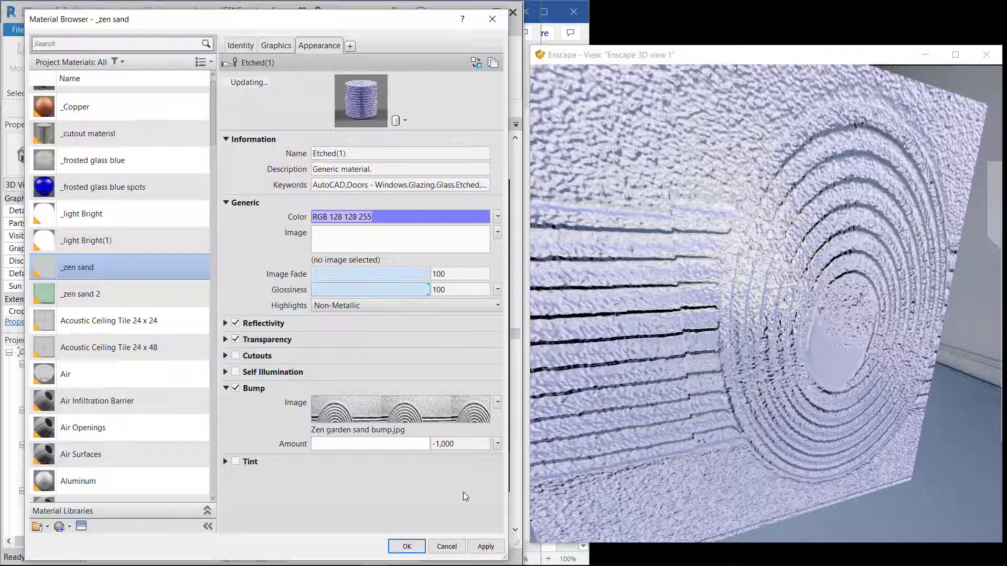
click(490, 546)
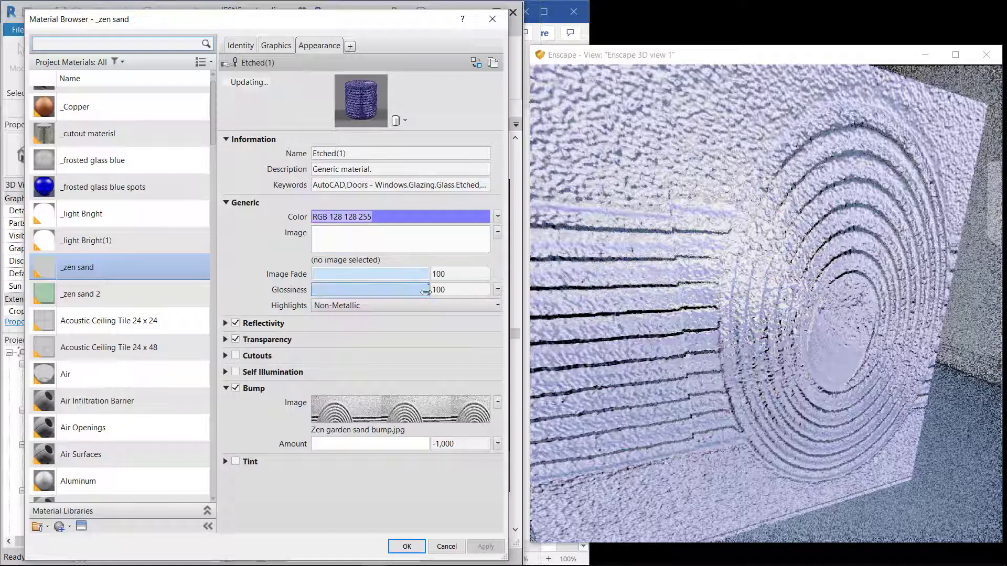
drag(428, 290, 328, 290)
click(485, 546)
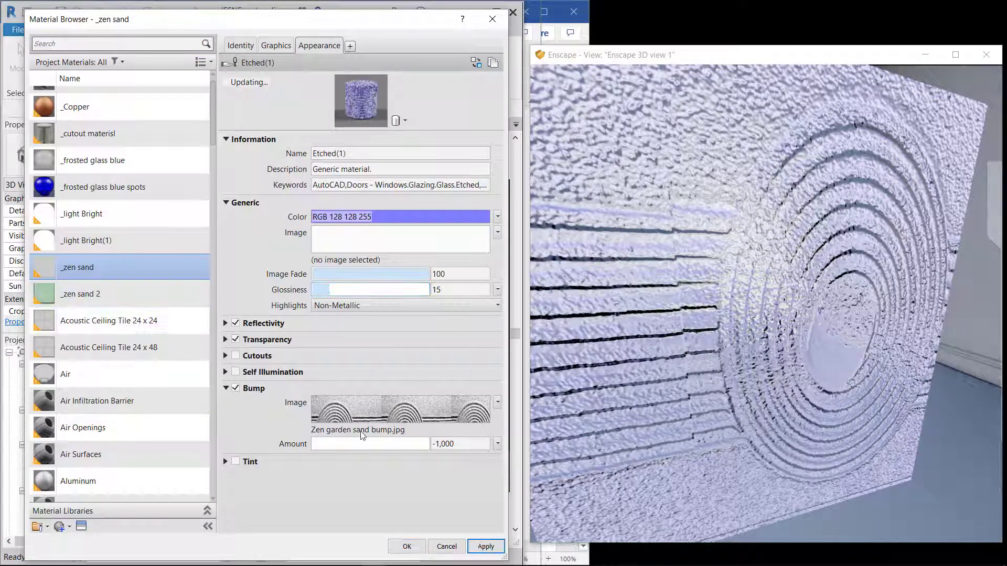
click(235, 323)
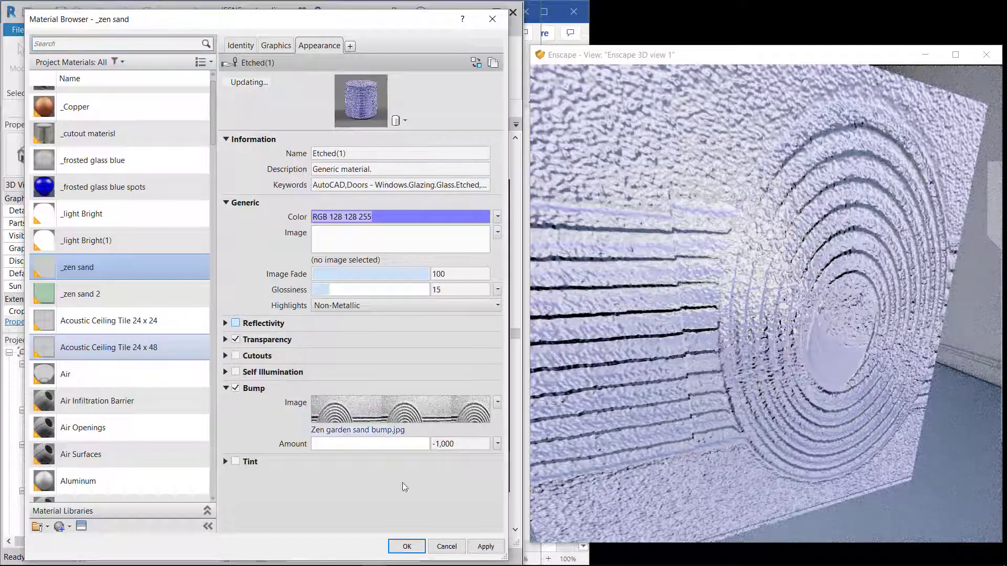
click(490, 546)
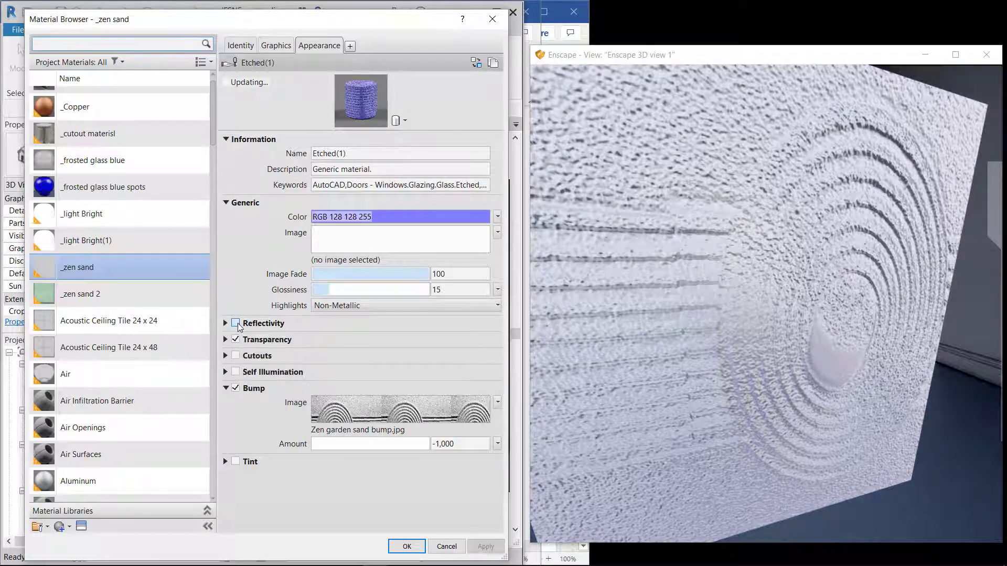
Collapse the reflectivity settings and apply the material with Transparency switched off.
click(225, 324)
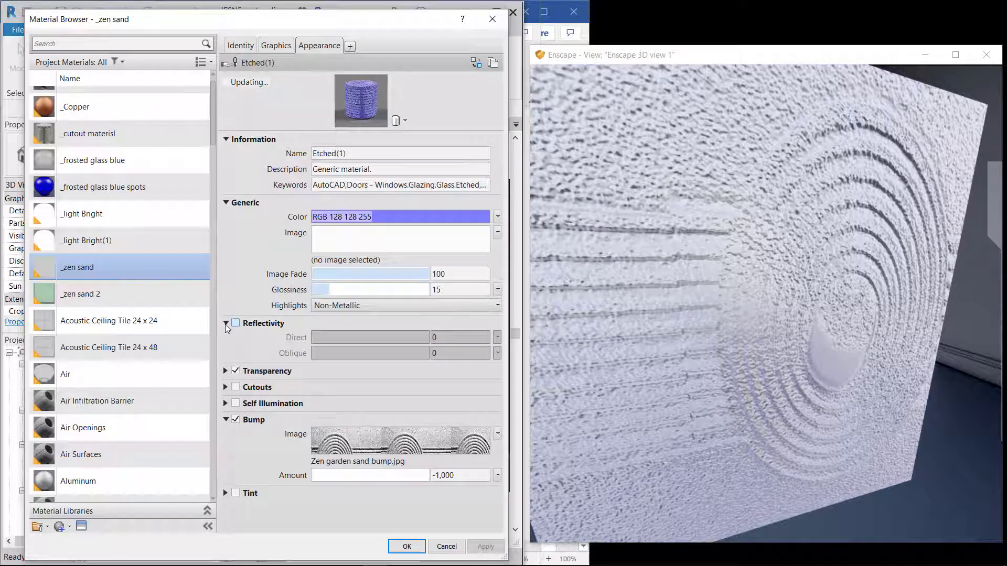
click(225, 324)
click(236, 340)
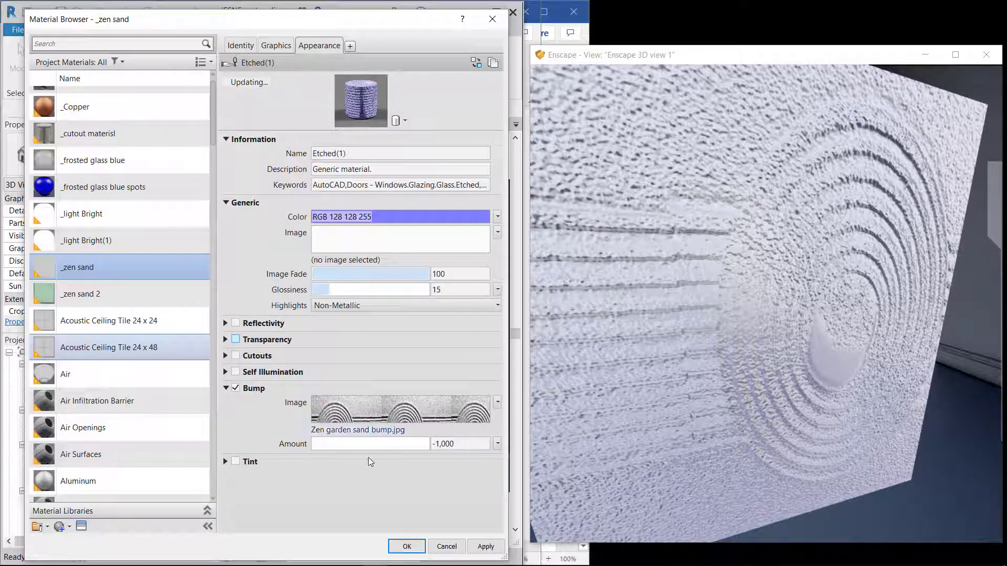
click(486, 547)
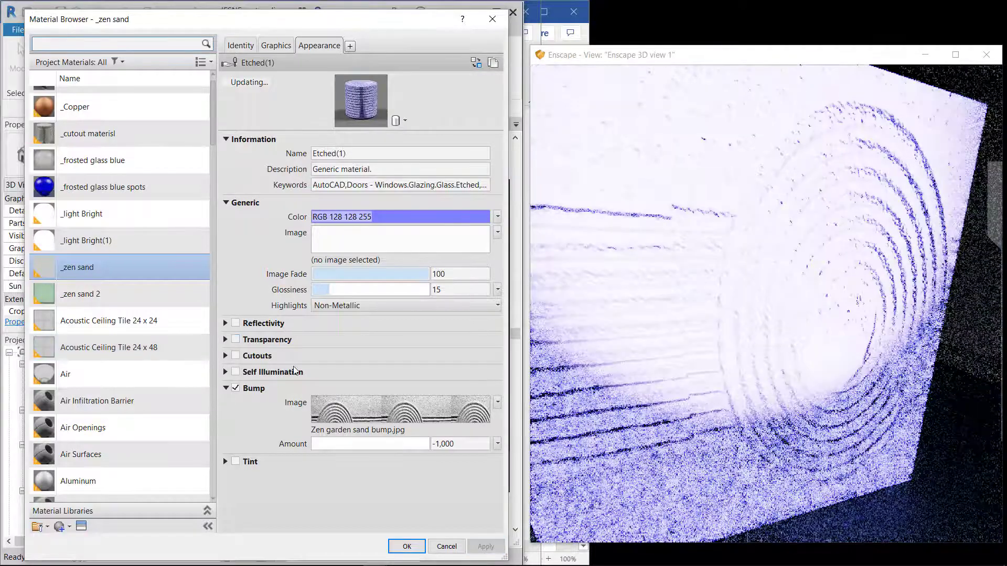
Re-enable Transparency and set its amount to 91, trying 15 first and applying each.
click(235, 340)
click(226, 339)
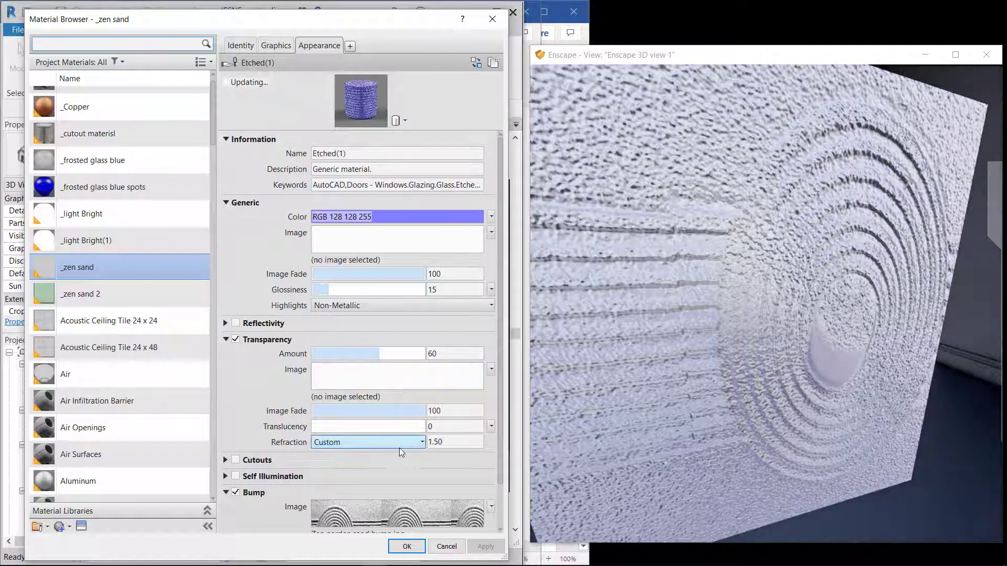
drag(379, 353, 326, 354)
click(486, 546)
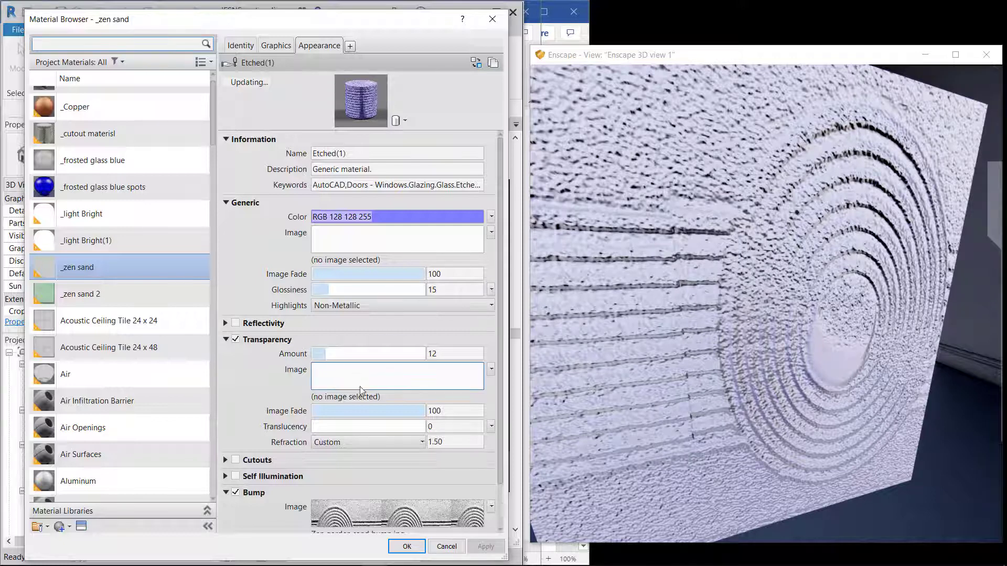
click(330, 357)
drag(329, 356, 415, 355)
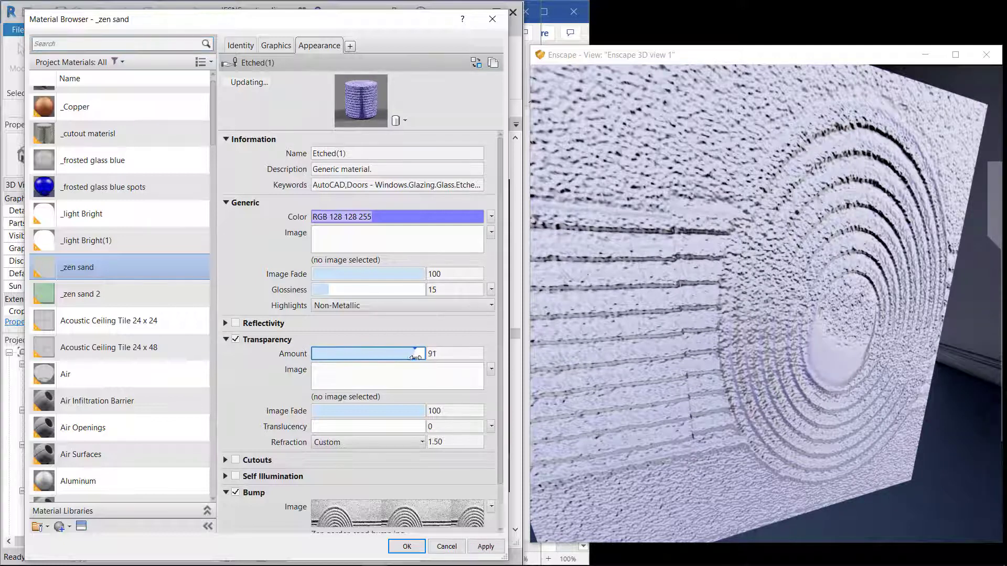
click(486, 546)
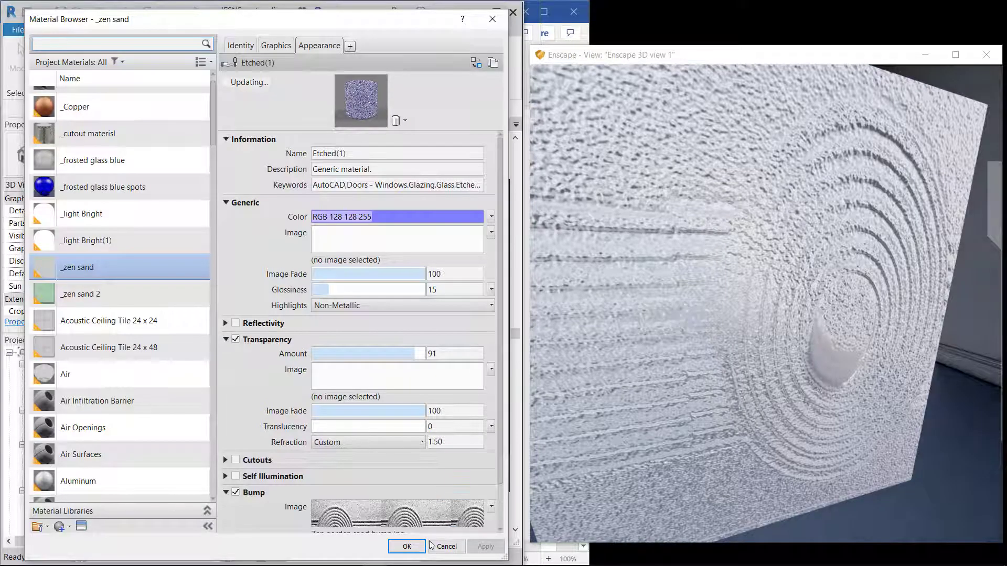
Close the Material Browser with OK and open the Rendering dialog for Enscape 3D view 1.
click(406, 547)
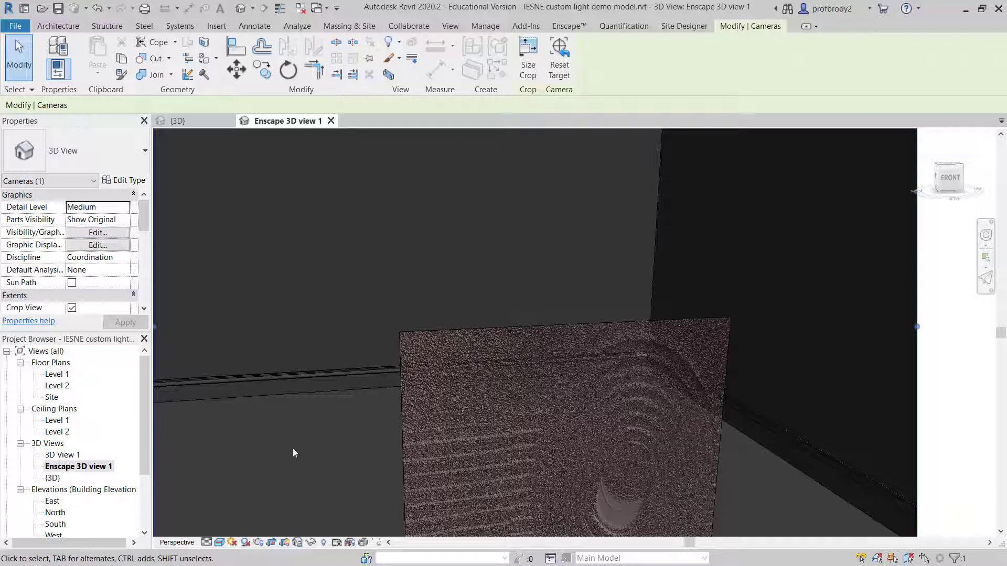
click(258, 542)
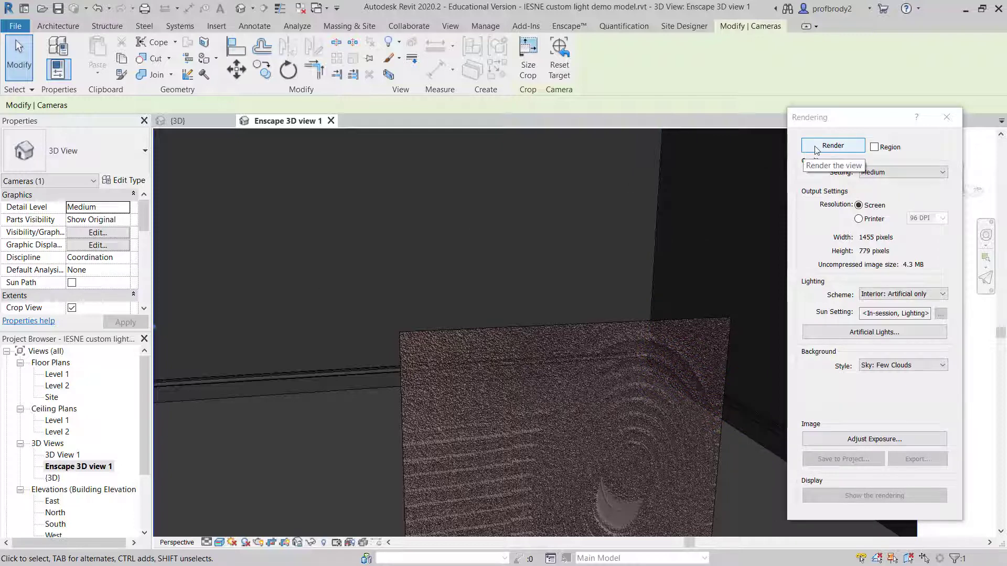
Render Enscape 3D view 1 at Medium quality with Interior: Artificial only lighting.
click(833, 146)
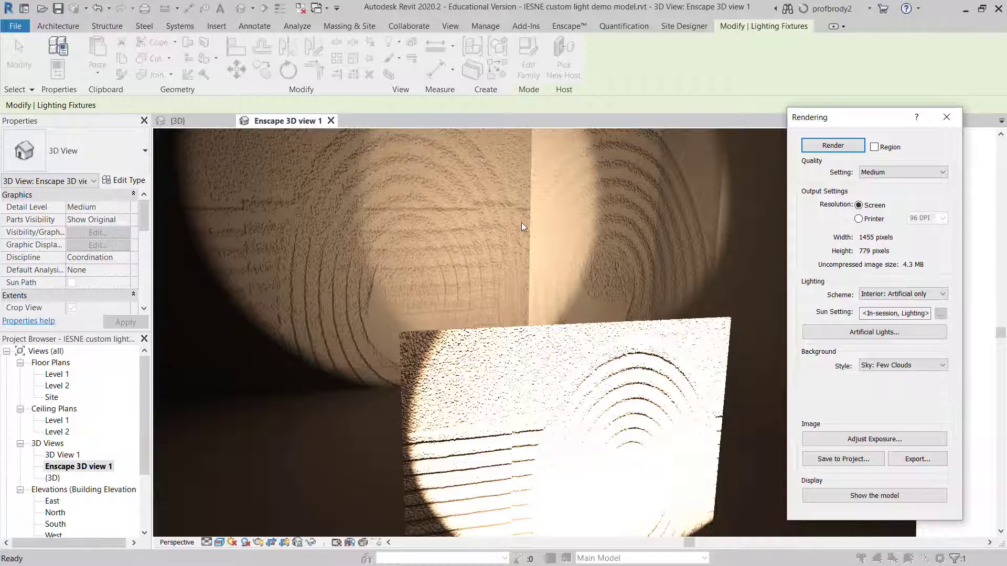
In the {3D} view, zoom in and select the Studio Light fixture and the mass beside its cone.
click(193, 124)
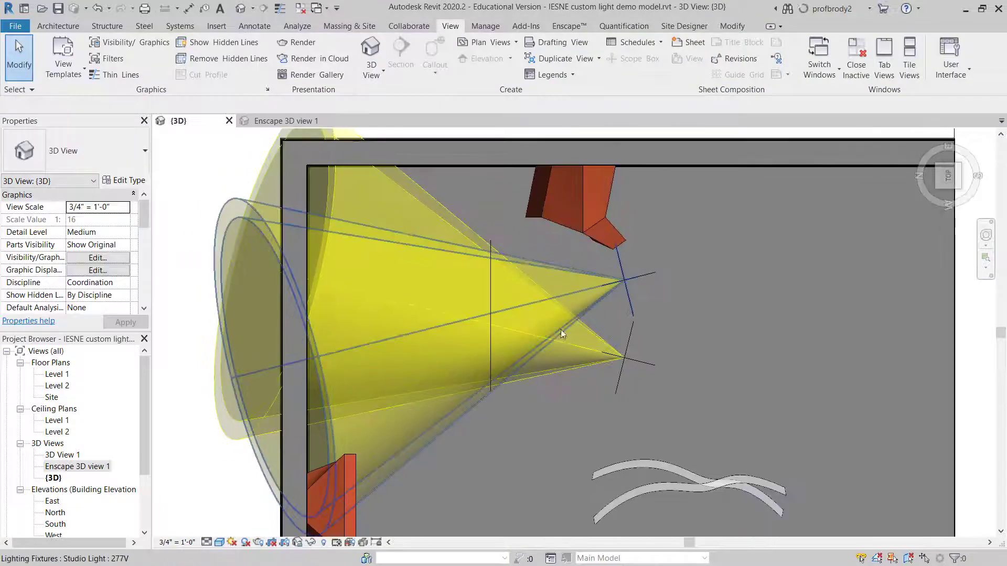
scroll(481, 294, up, 1)
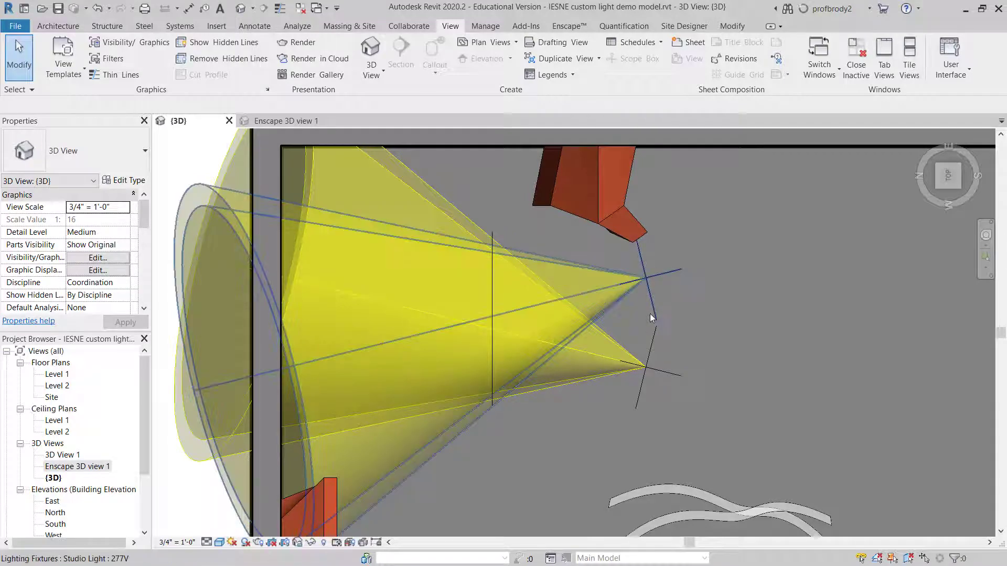
click(648, 285)
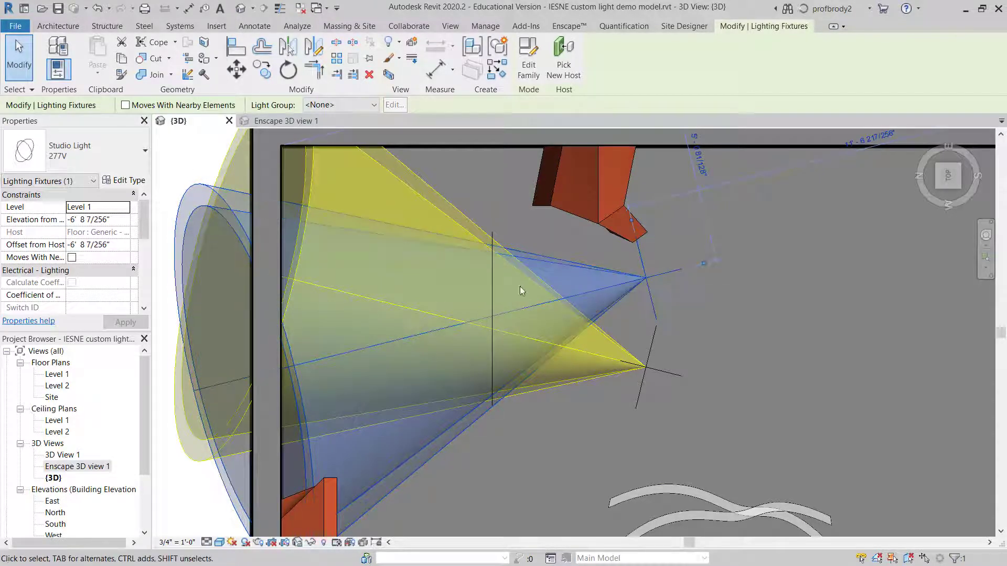
scroll(501, 236, up, 3)
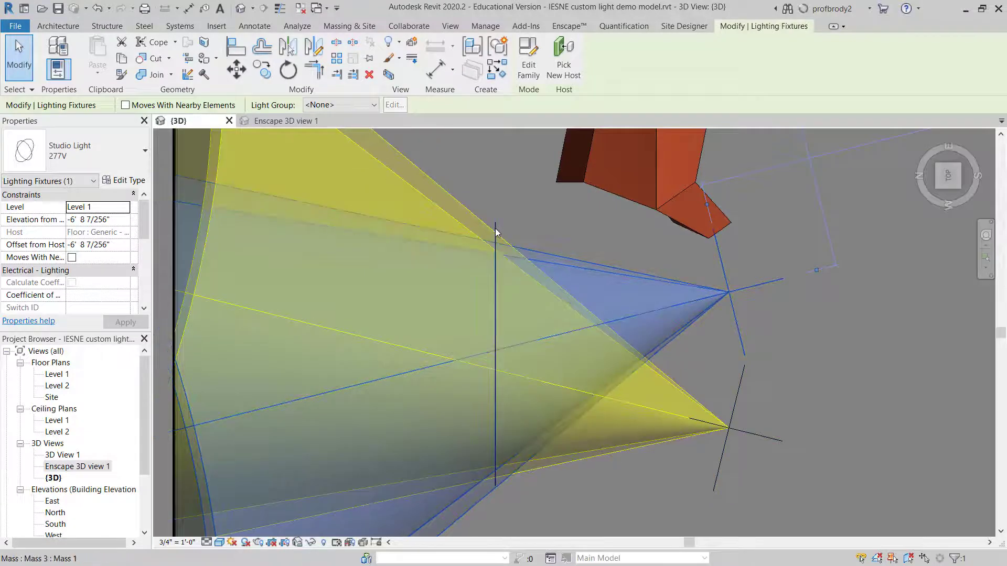
click(500, 237)
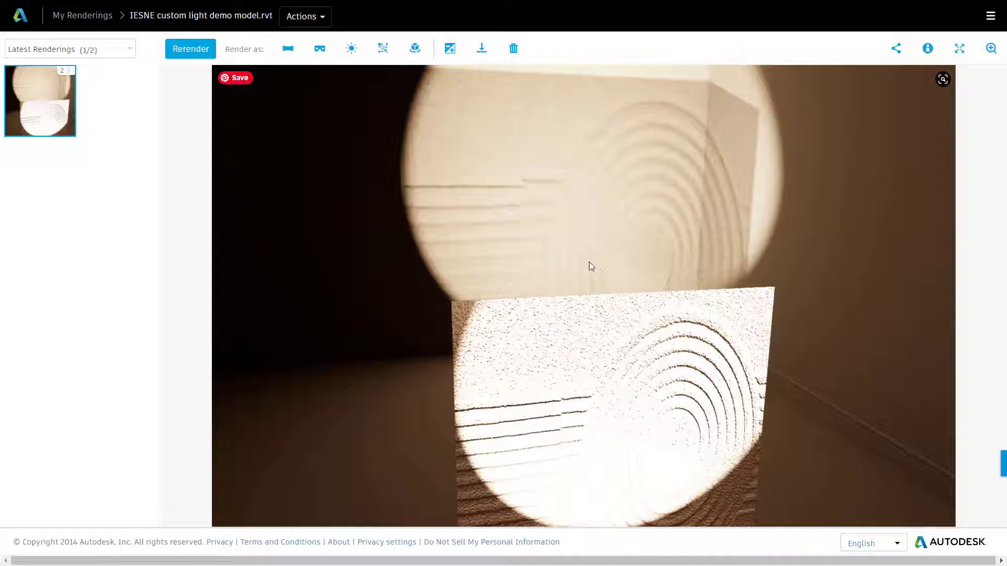
Set Bloom Amount to 0.6 in post-processing and apply it to the rendering.
click(192, 49)
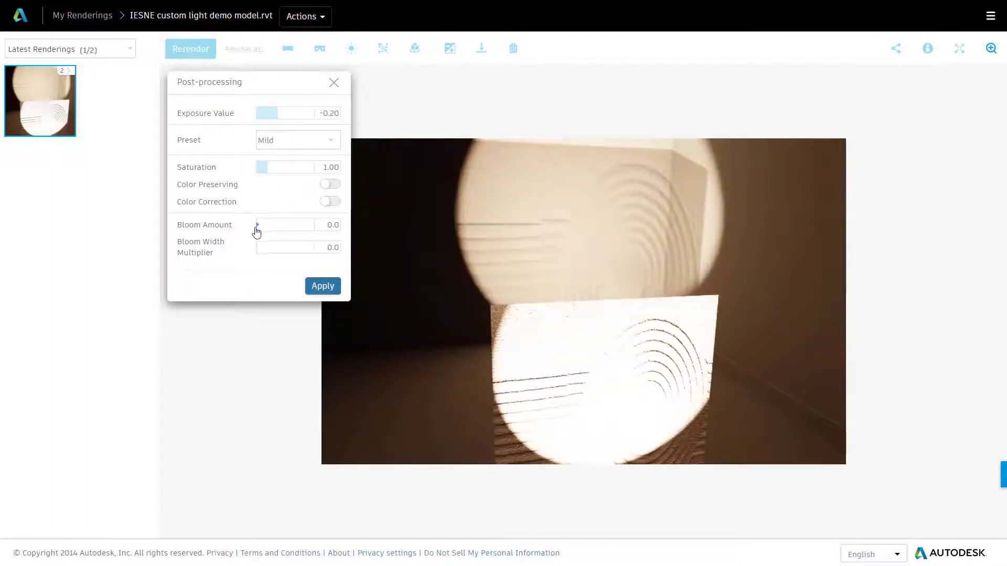
drag(259, 227, 303, 229)
click(323, 286)
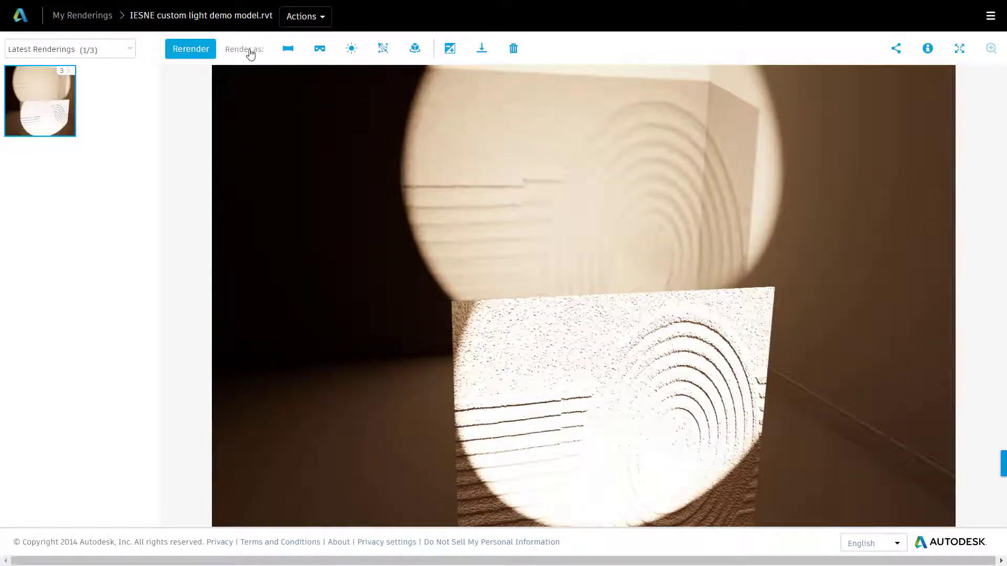
click(192, 53)
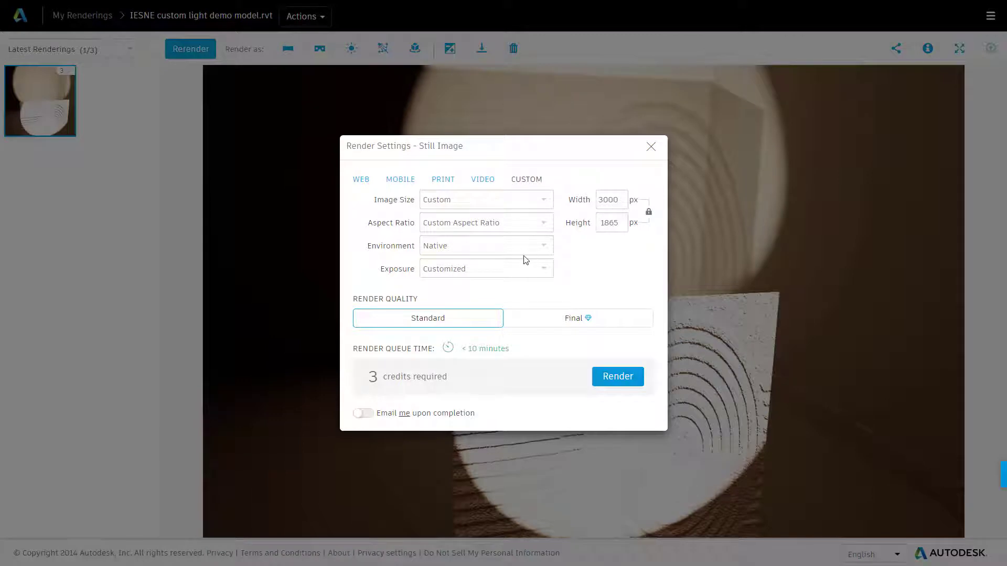
Choose Final render quality for the 3000 × 1865 still-image rerender.
click(558, 324)
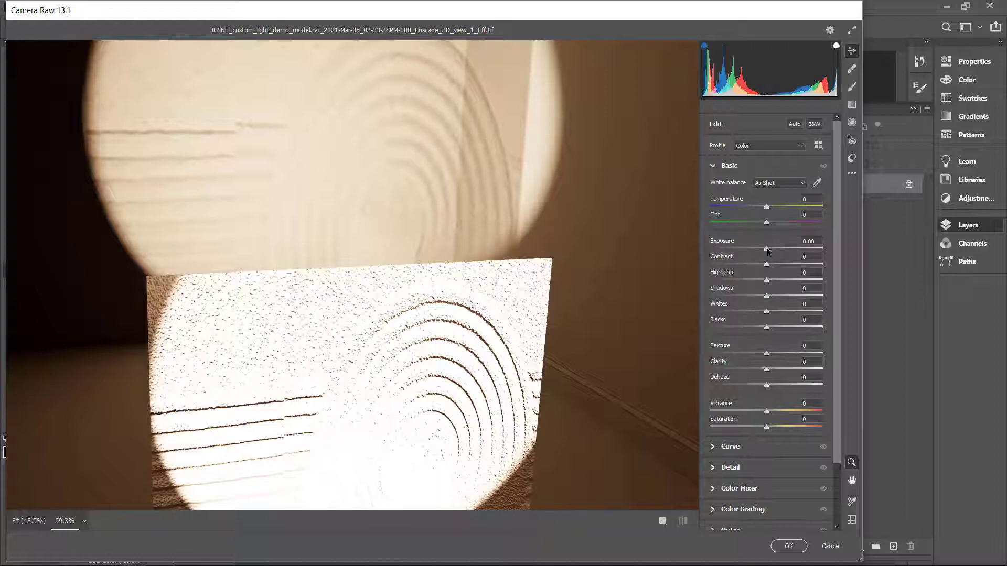
Cool the white balance to Temperature -15 and set Contrast to +9.
mouse_move(766, 207)
mouse_down()
mouse_move(748, 208)
mouse_move(756, 212)
mouse_up()
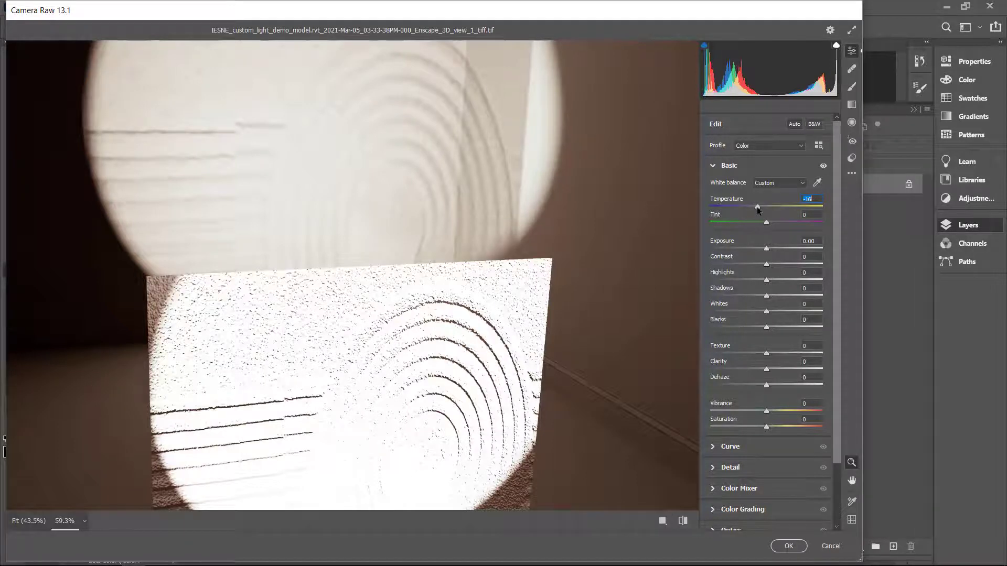
mouse_move(757, 208)
mouse_down()
mouse_move(779, 213)
mouse_move(758, 212)
mouse_up()
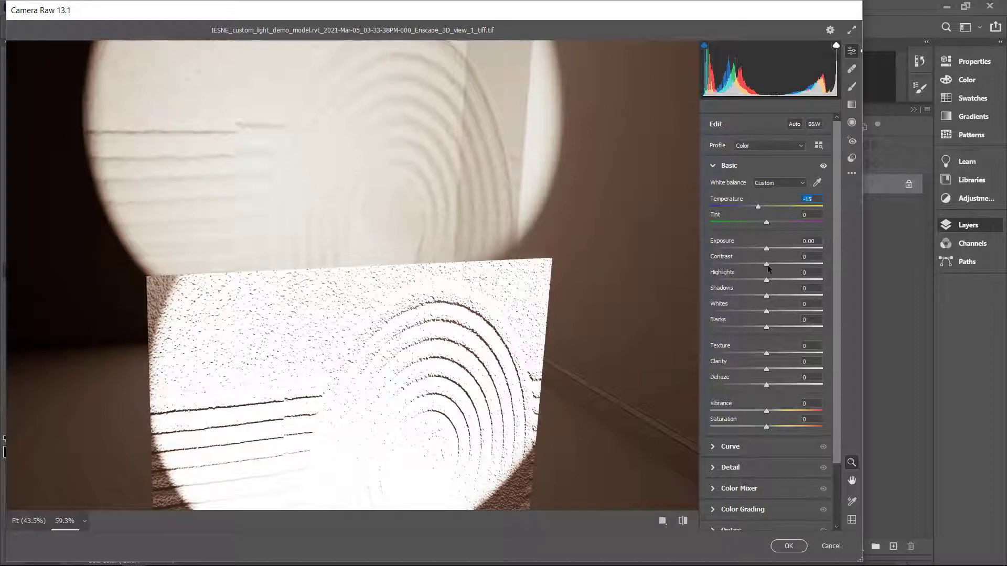
drag(766, 266, 819, 312)
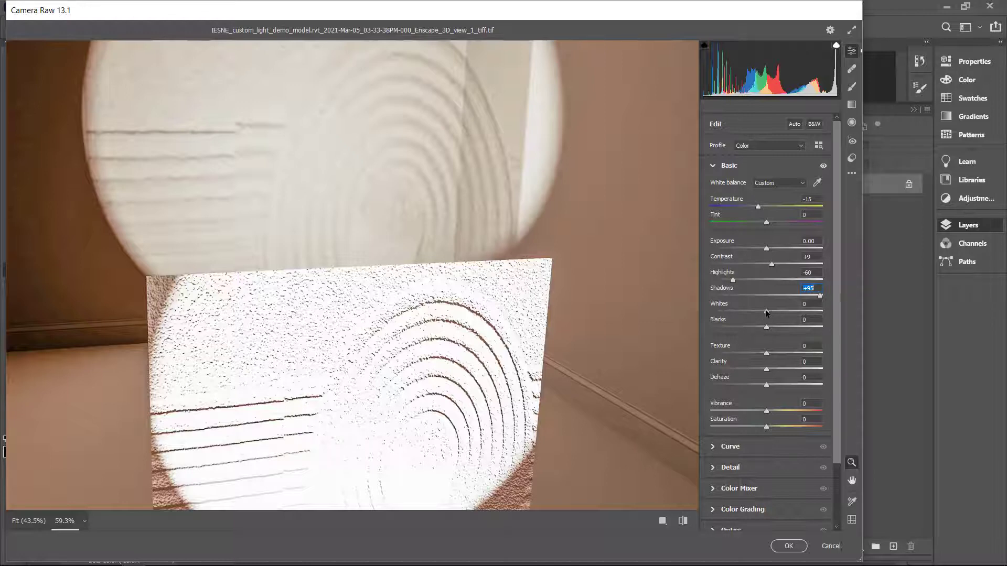
Set Whites +33, Blacks -10, Saturation -51 and Clarity +64 to crisp the etched texture.
mouse_move(766, 313)
mouse_down()
mouse_move(783, 325)
mouse_move(761, 329)
mouse_up()
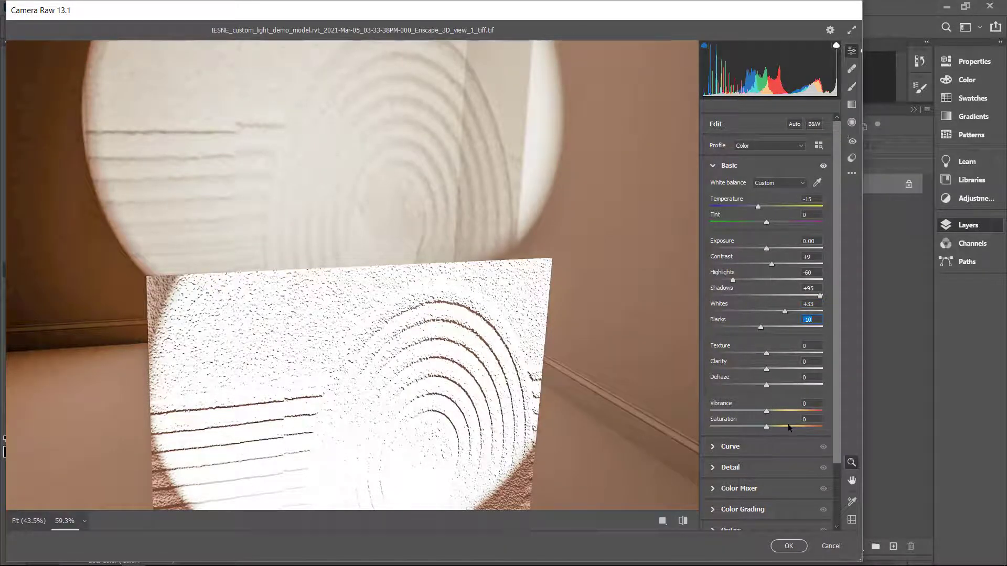
drag(766, 431, 737, 428)
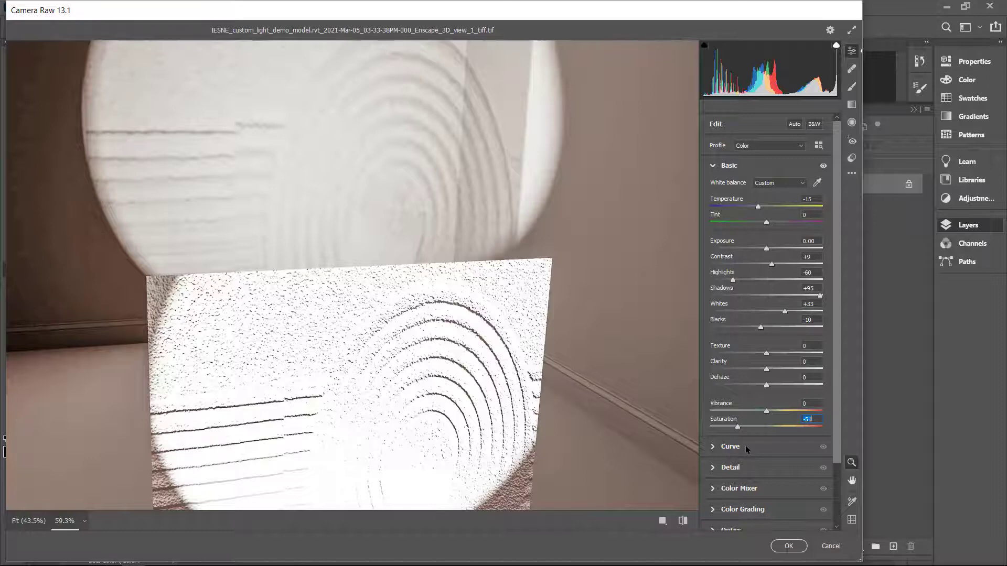
click(766, 369)
drag(767, 371, 802, 376)
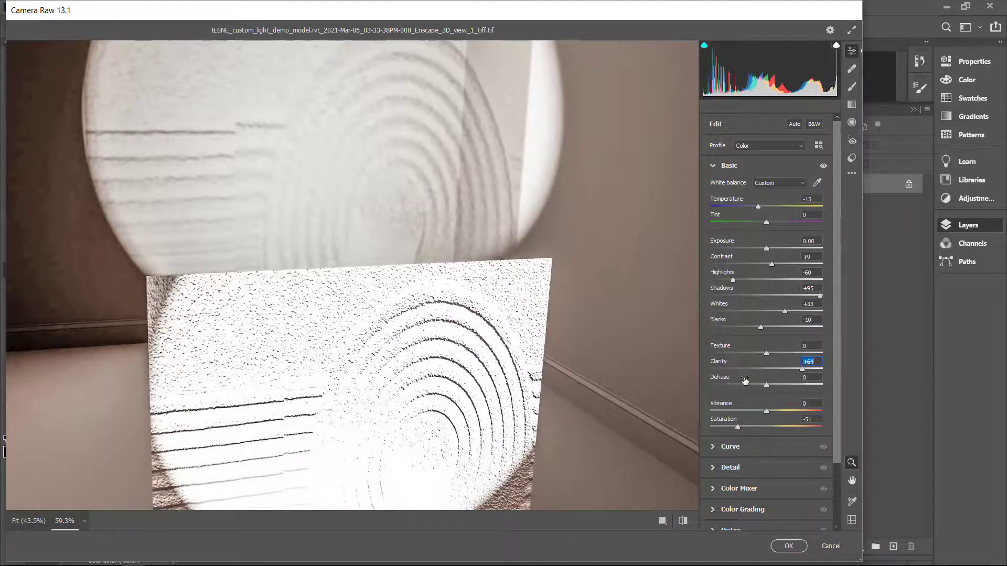